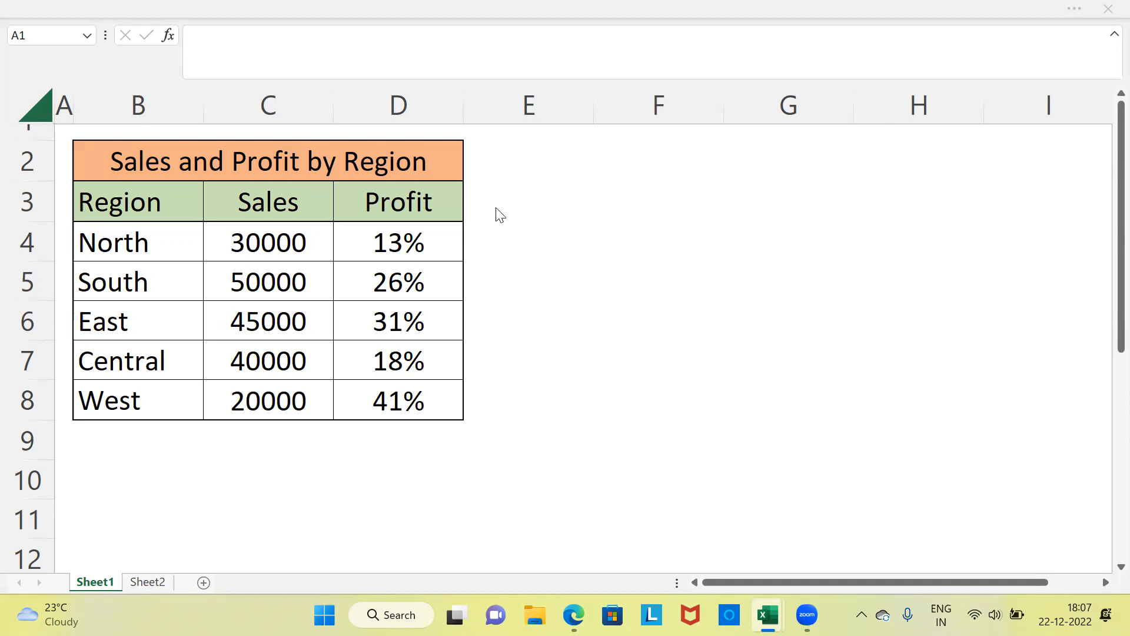
Examine the Region, Sales and Profit columns of the Sales and Profit by Region table
left_click(167, 209)
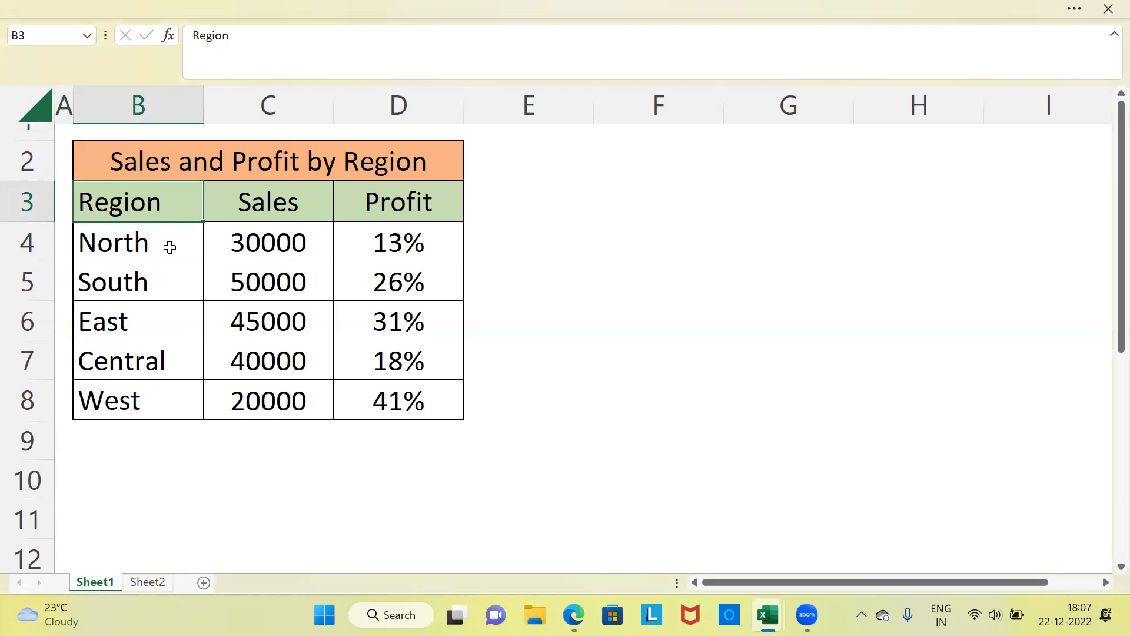
key("Down")
key("Down")
key("Down")
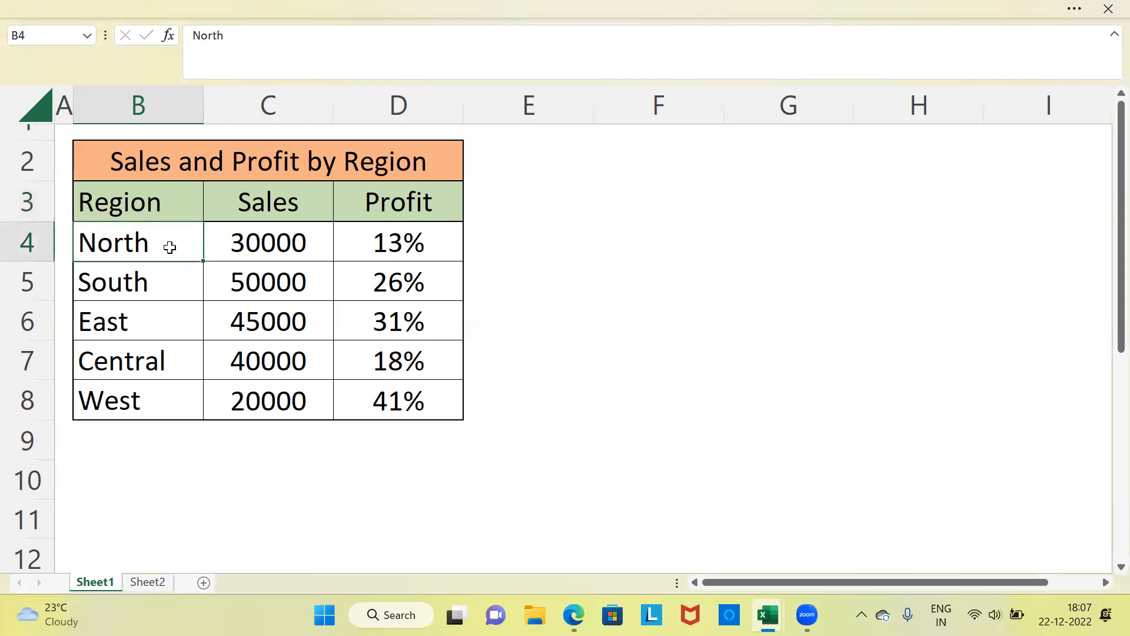
key("Down")
key("Down")
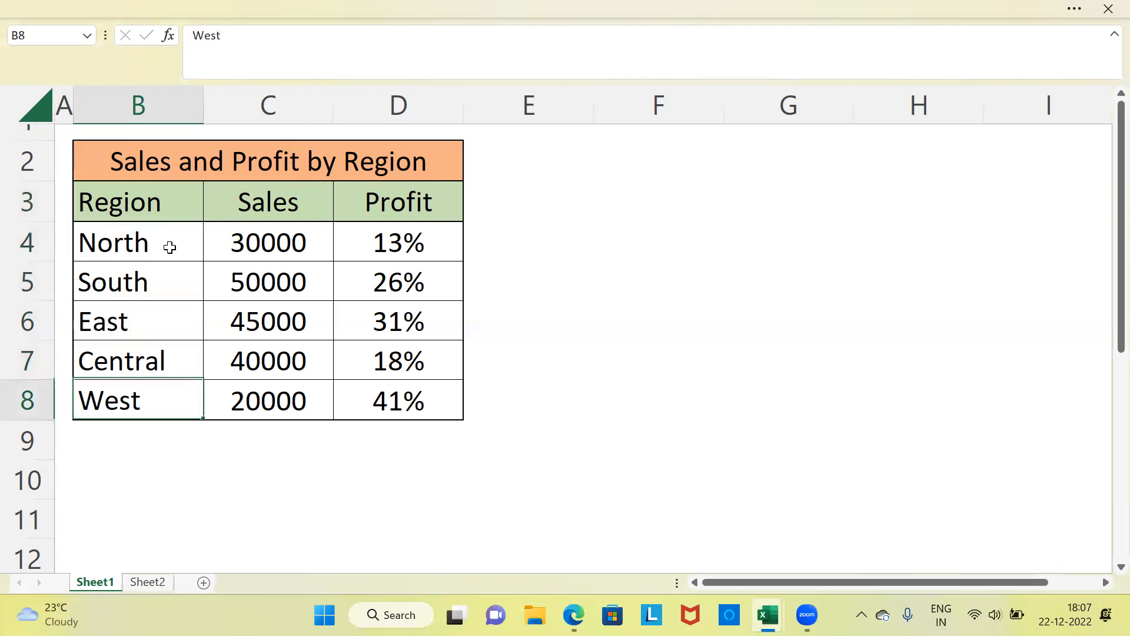
key("Up")
key("Up")
key("Up")
key("Up")
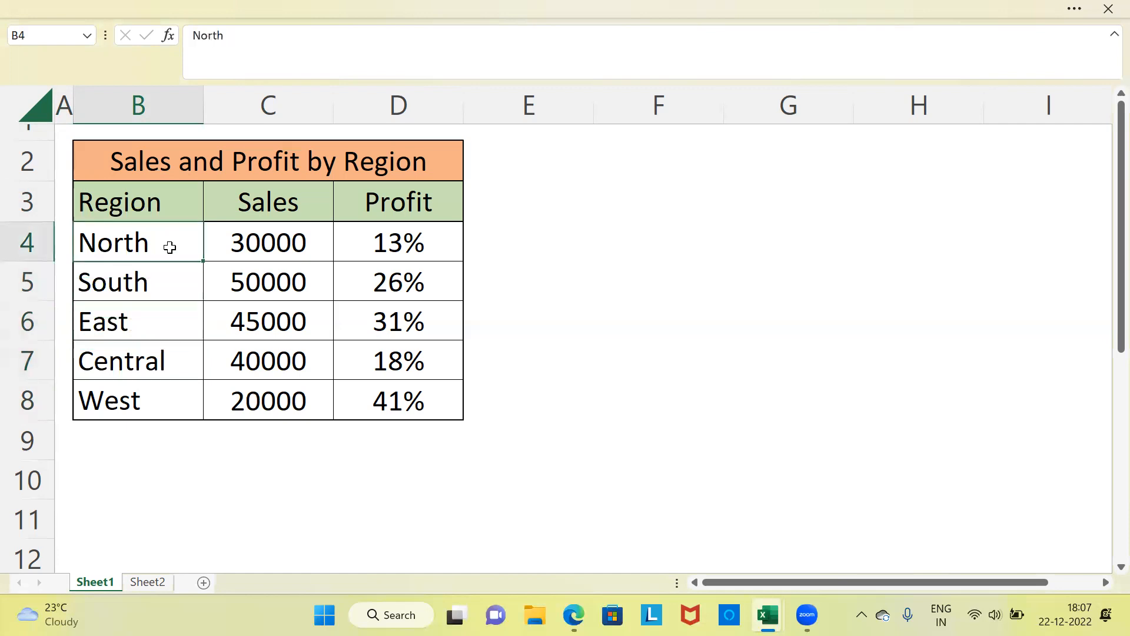
key("Up")
key("Right")
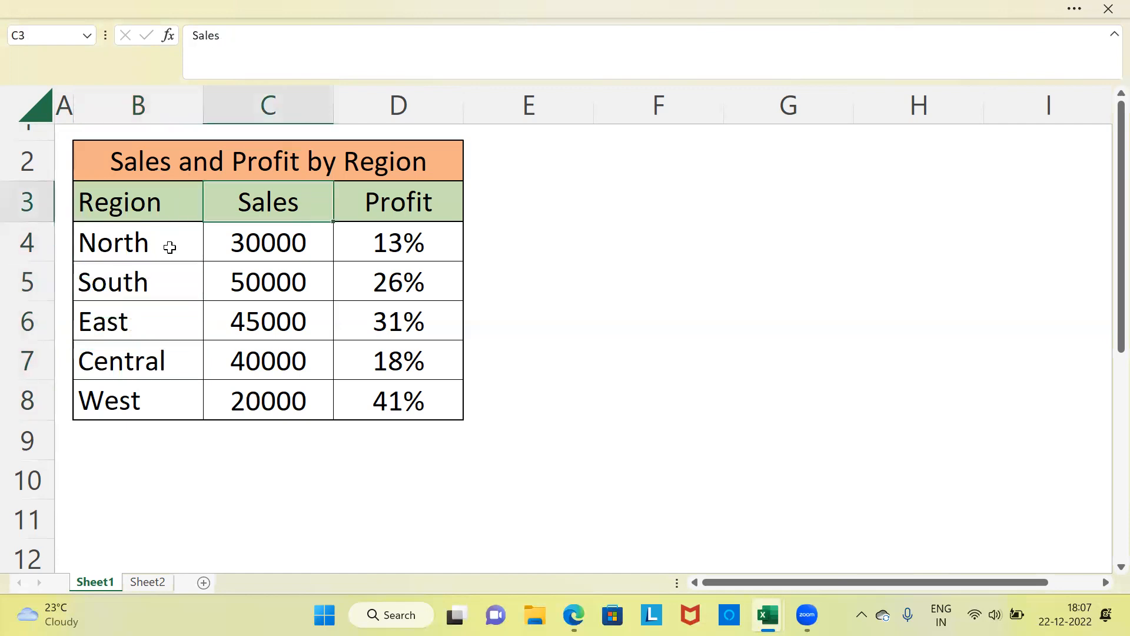
left_click(292, 114)
left_click_drag(293, 113, 419, 215)
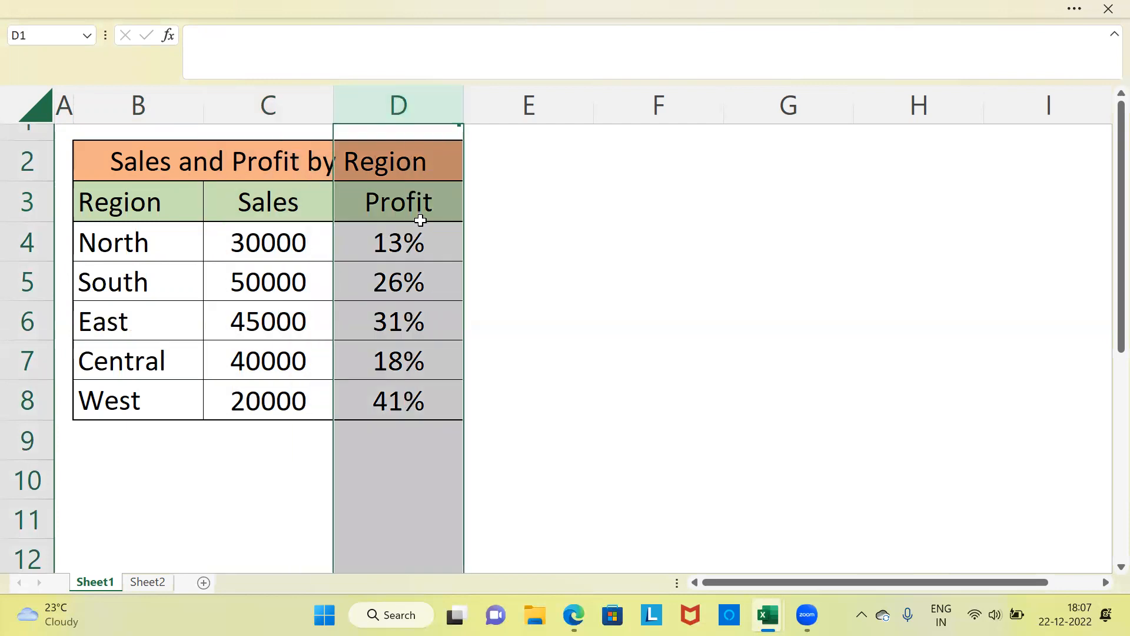
left_click(152, 105)
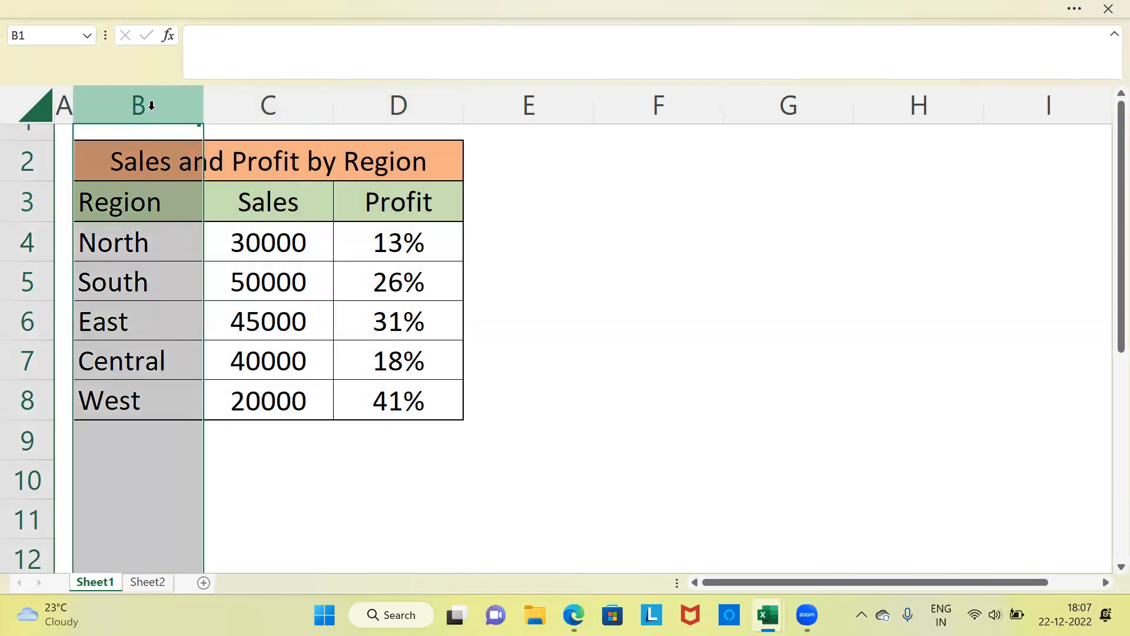
left_click(266, 105)
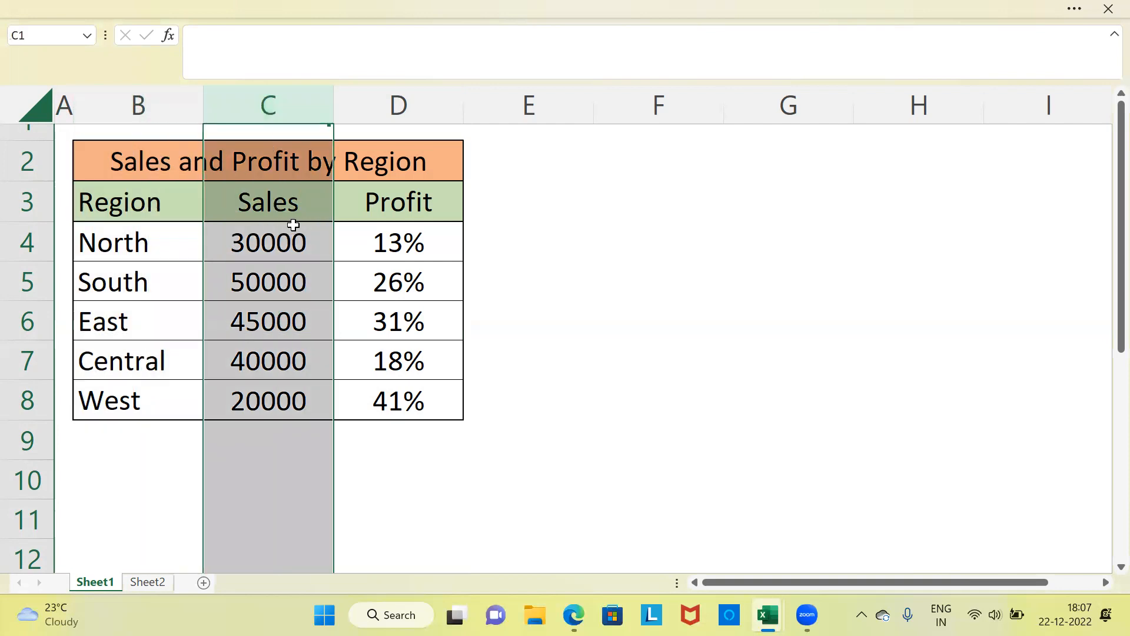
left_click(396, 105)
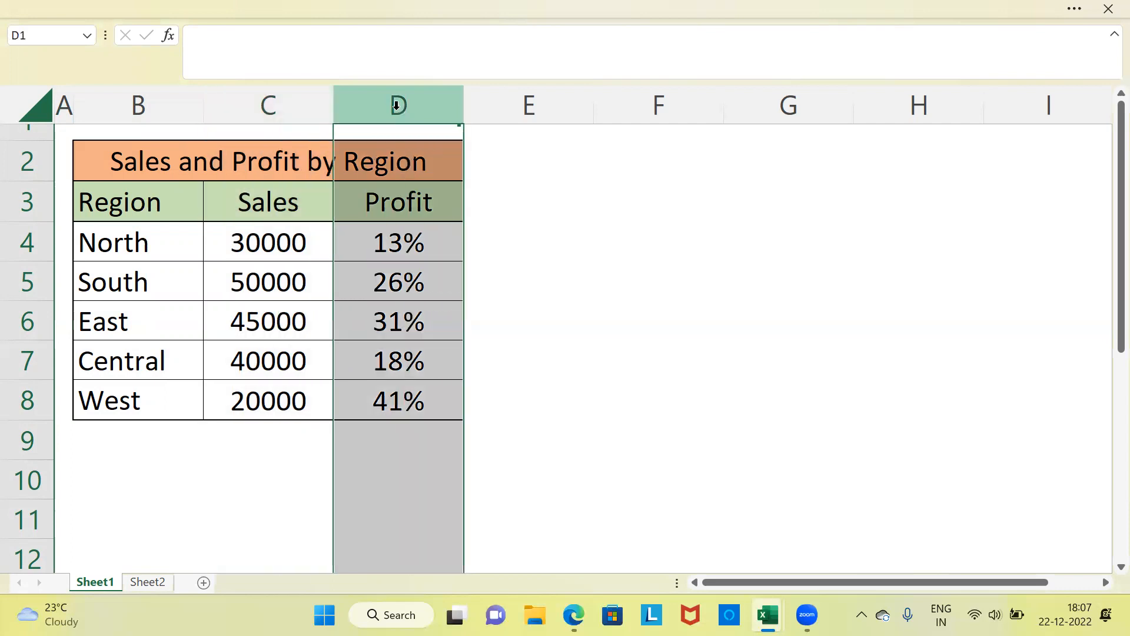
left_click(489, 219)
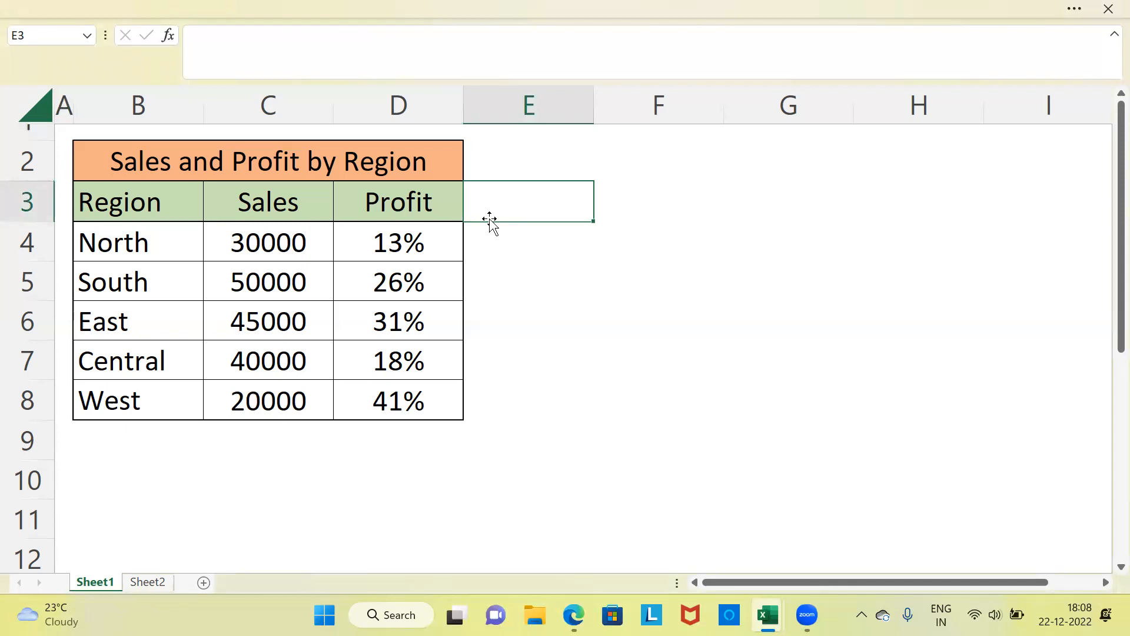
Select the table range B3:D8 and open the full list of chart types for inserting a chart
left_click_drag(152, 202, 363, 397)
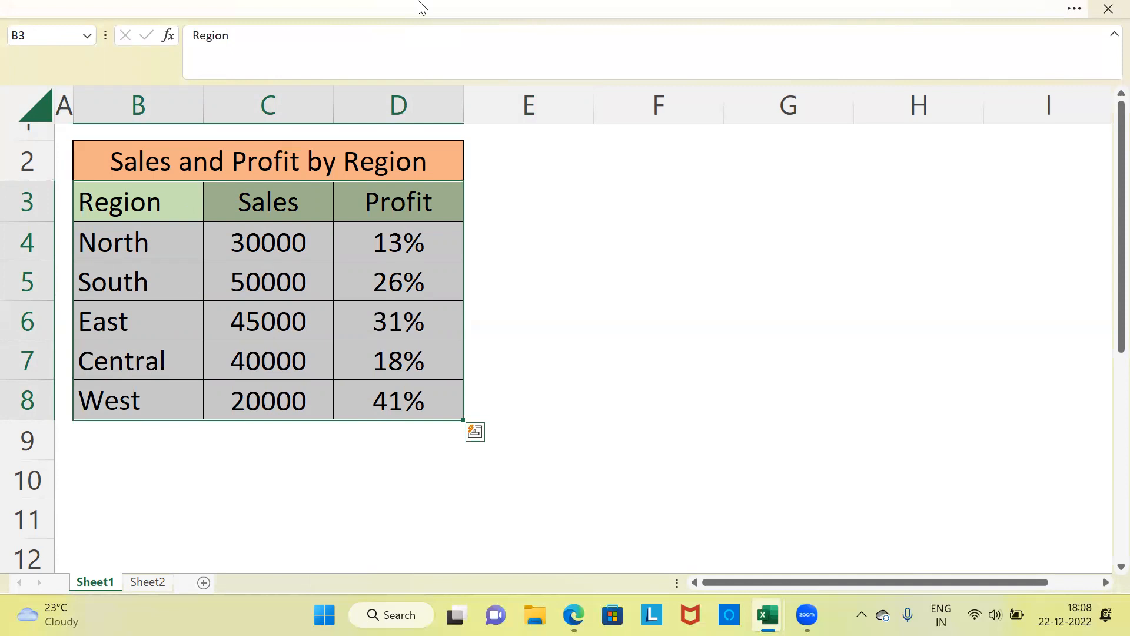
left_click(418, 6)
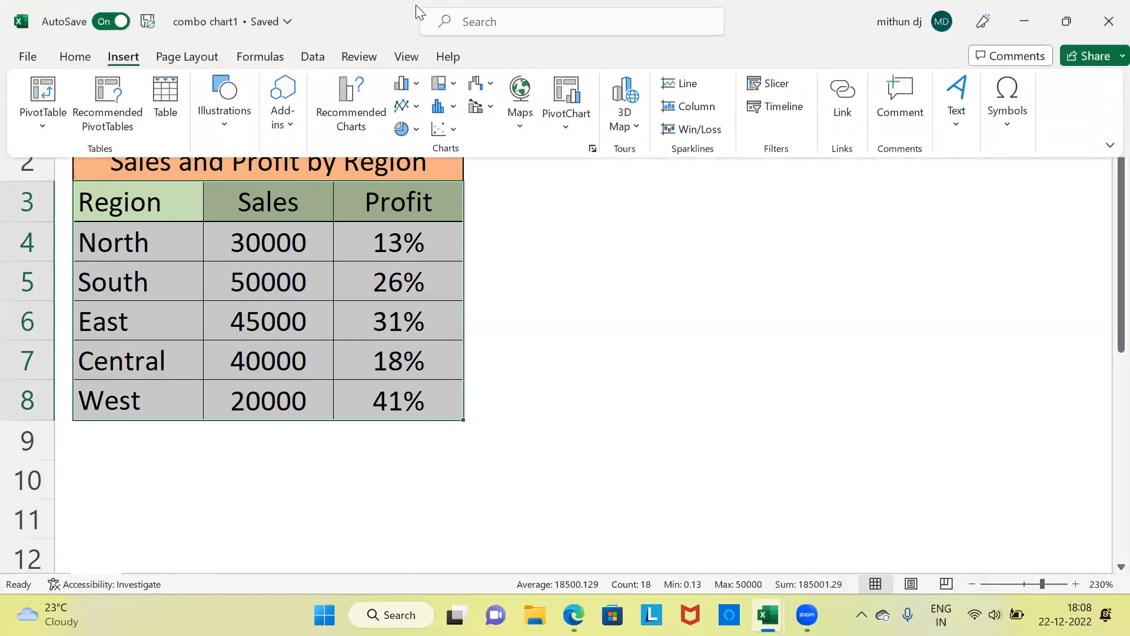
left_click(972, 584)
left_click(972, 584)
left_click(973, 585)
left_click(972, 585)
left_click(972, 584)
left_click(972, 584)
left_click(972, 584)
left_click(972, 584)
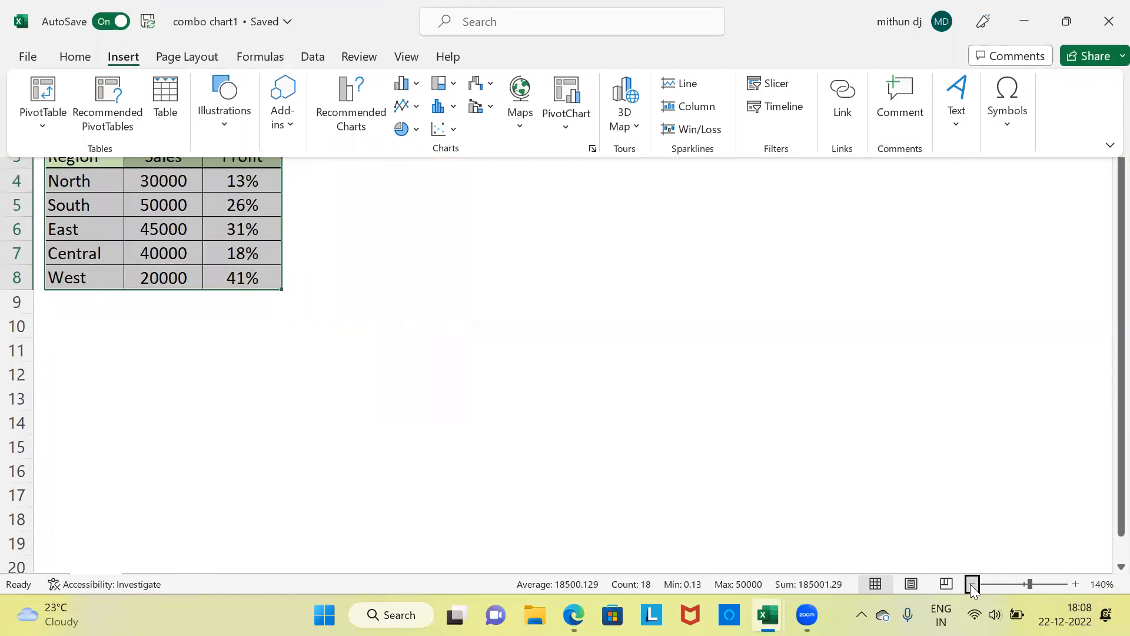
left_click(972, 584)
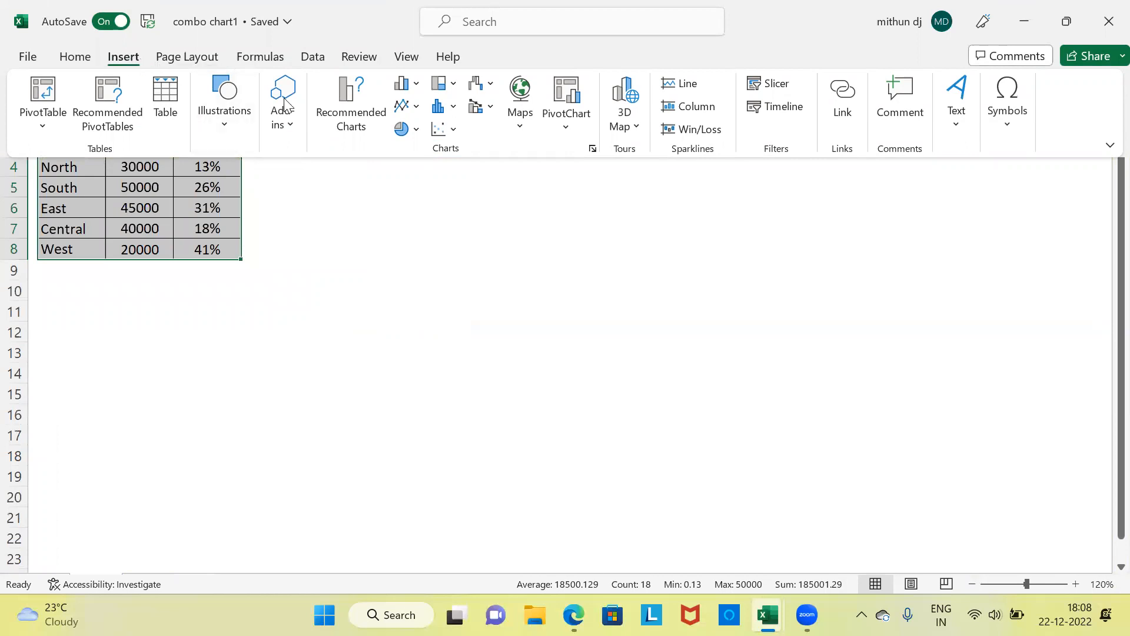
left_click(355, 112)
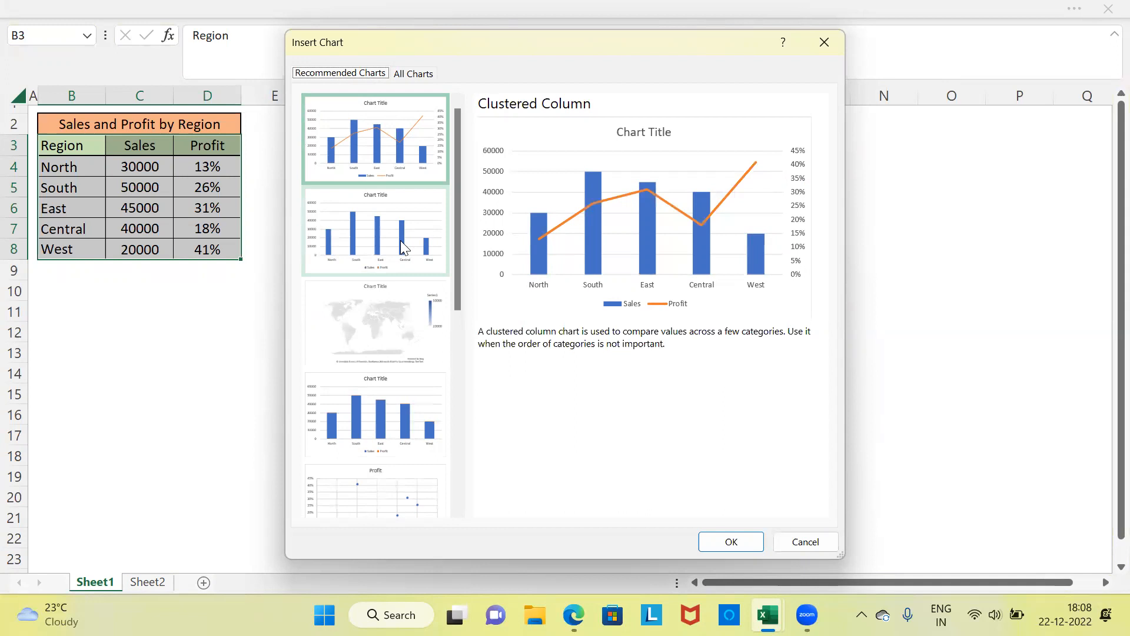
left_click(421, 75)
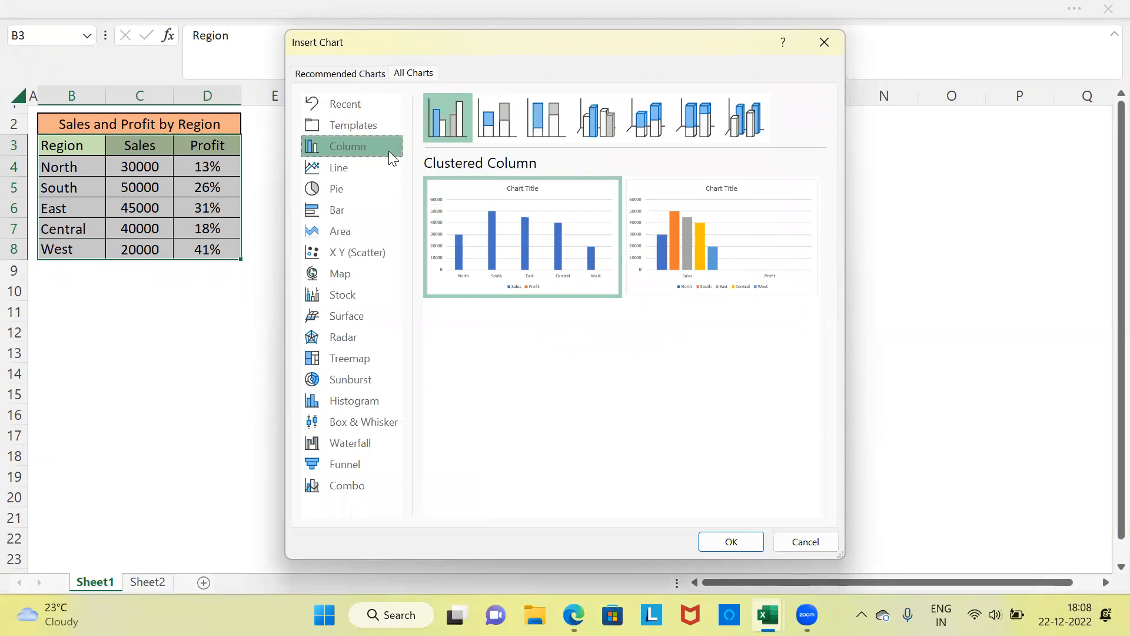
Preview the Line, Pie and Bar chart types for the selected data
left_click(366, 172)
left_click(355, 192)
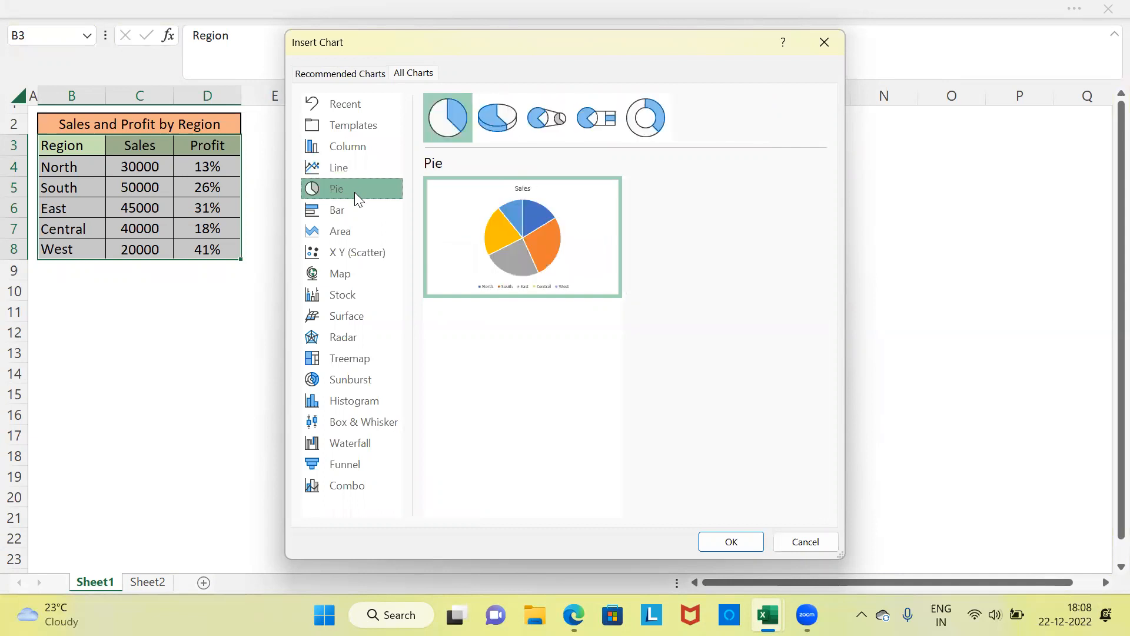
left_click(355, 209)
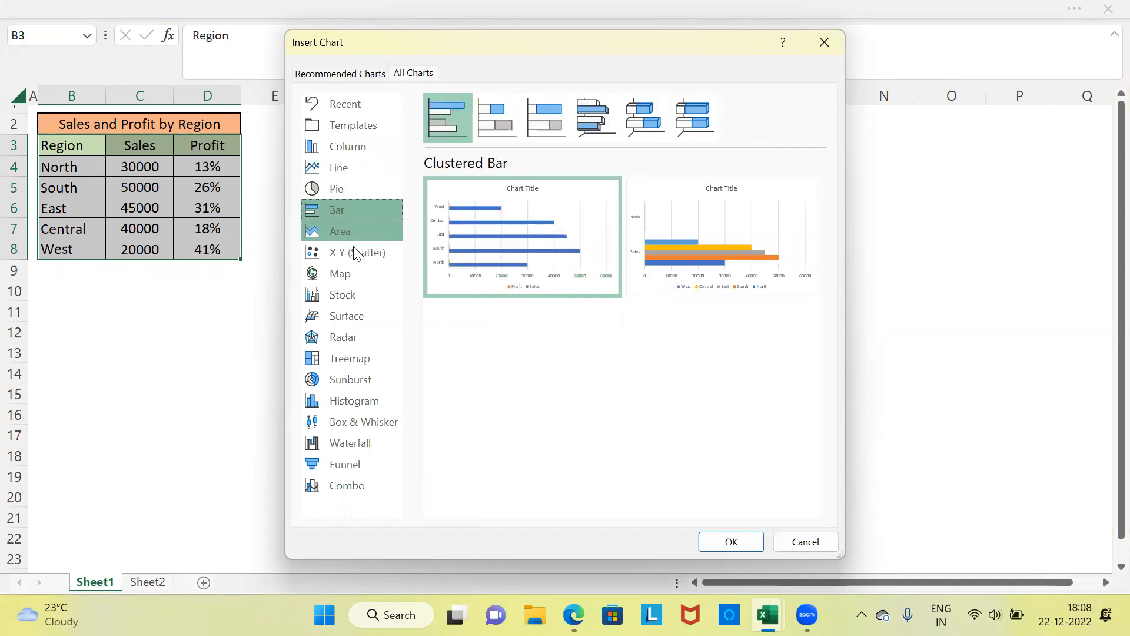
Compare the Combo chart variants and choose Clustered Column - Line on Secondary Axis
left_click(356, 484)
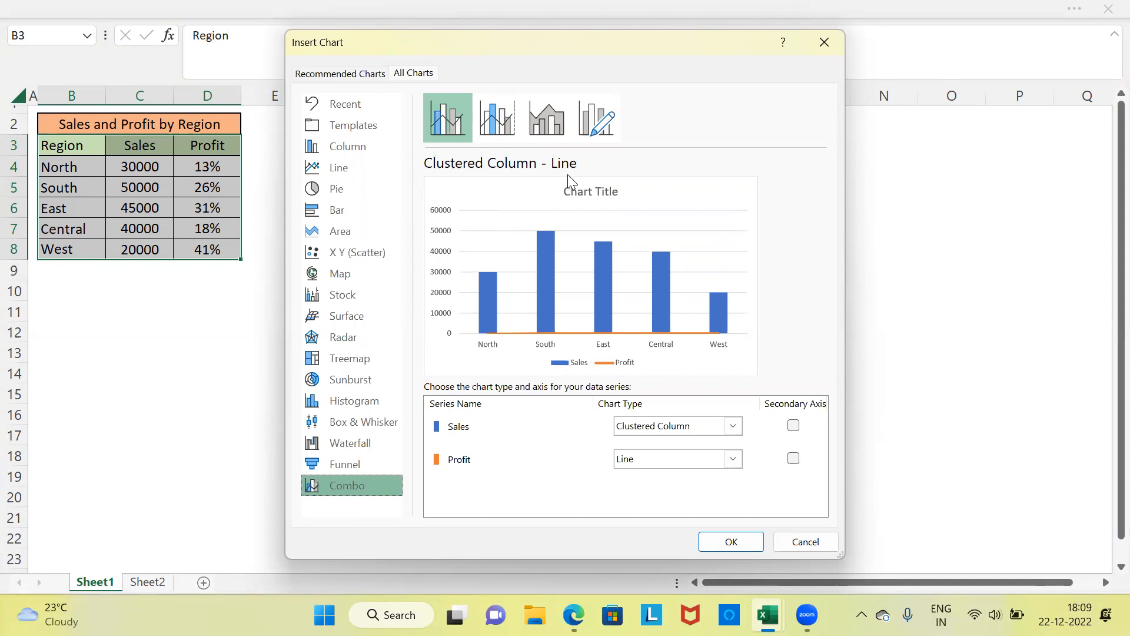
left_click(509, 127)
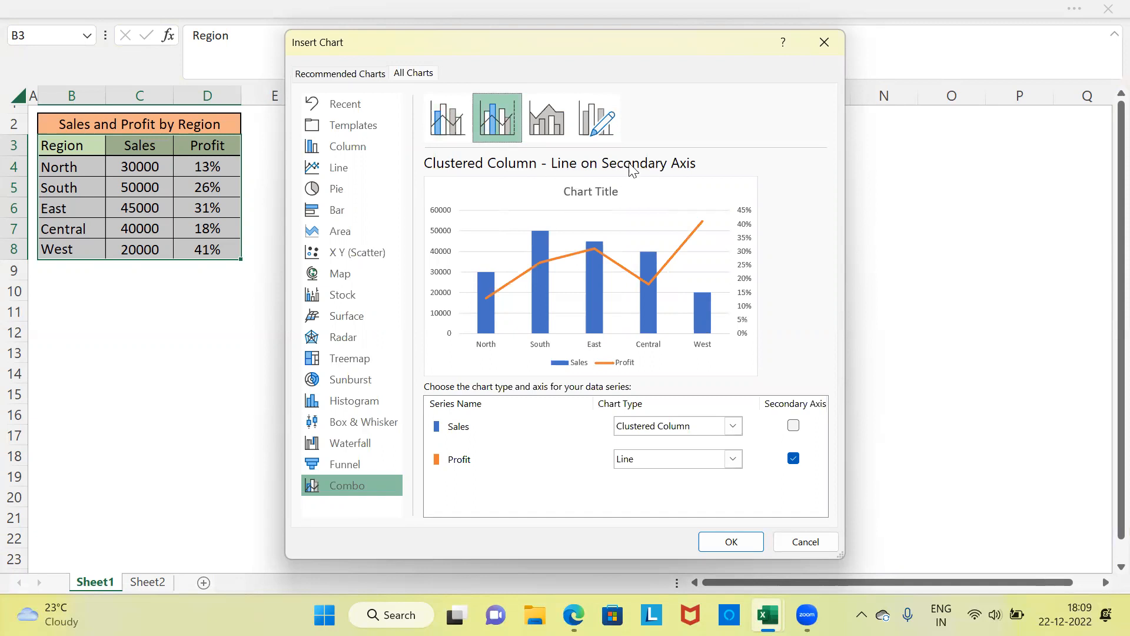
left_click(564, 126)
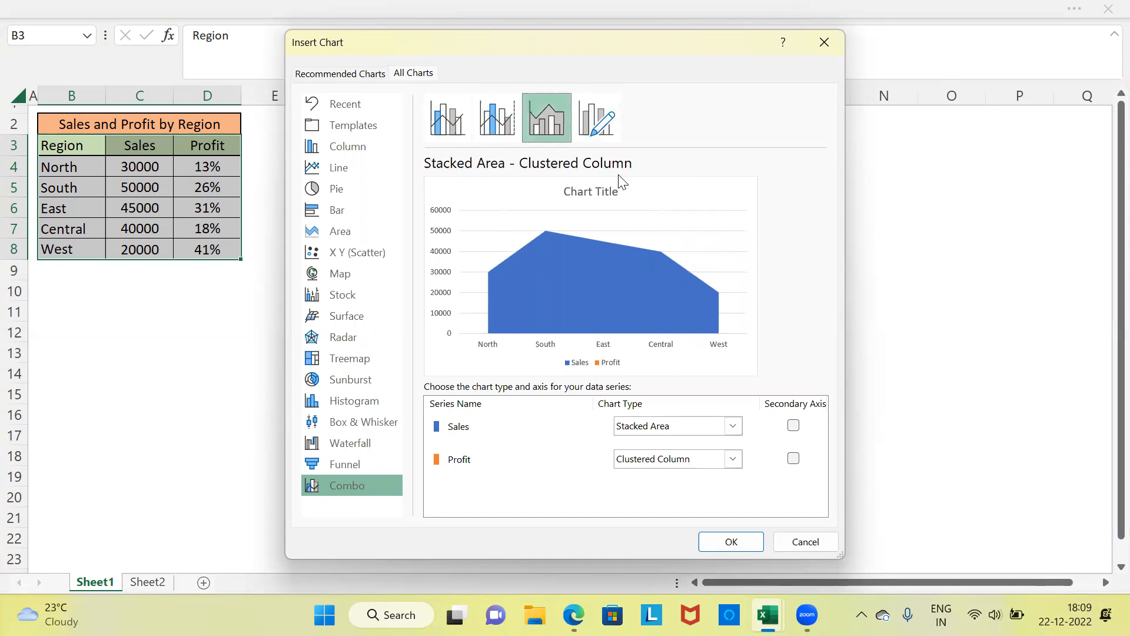
left_click(598, 132)
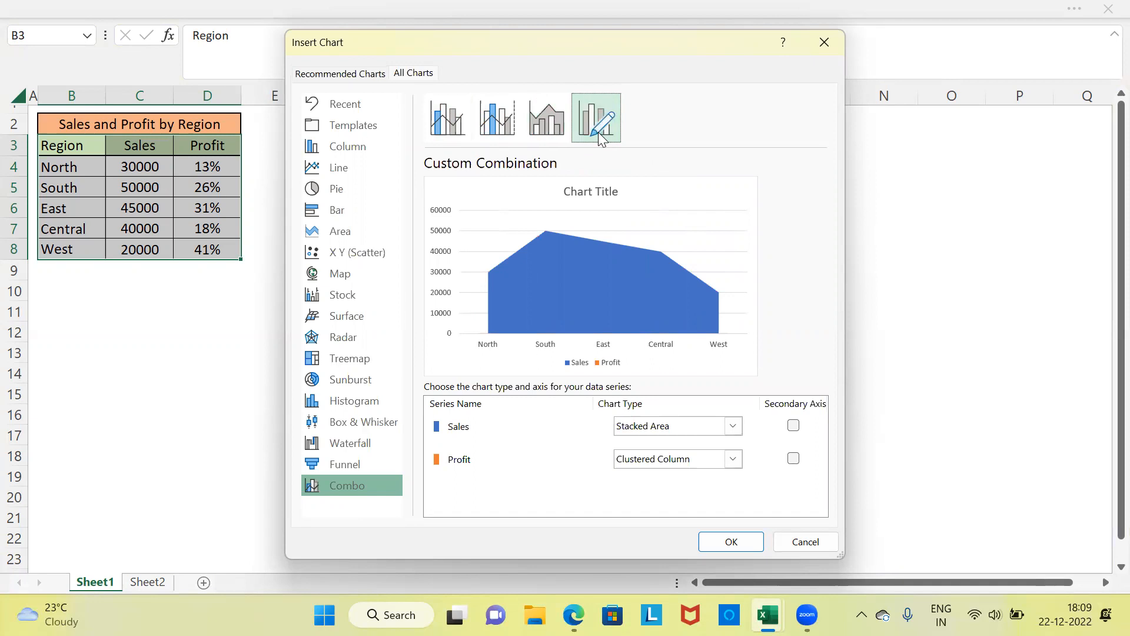
left_click(502, 124)
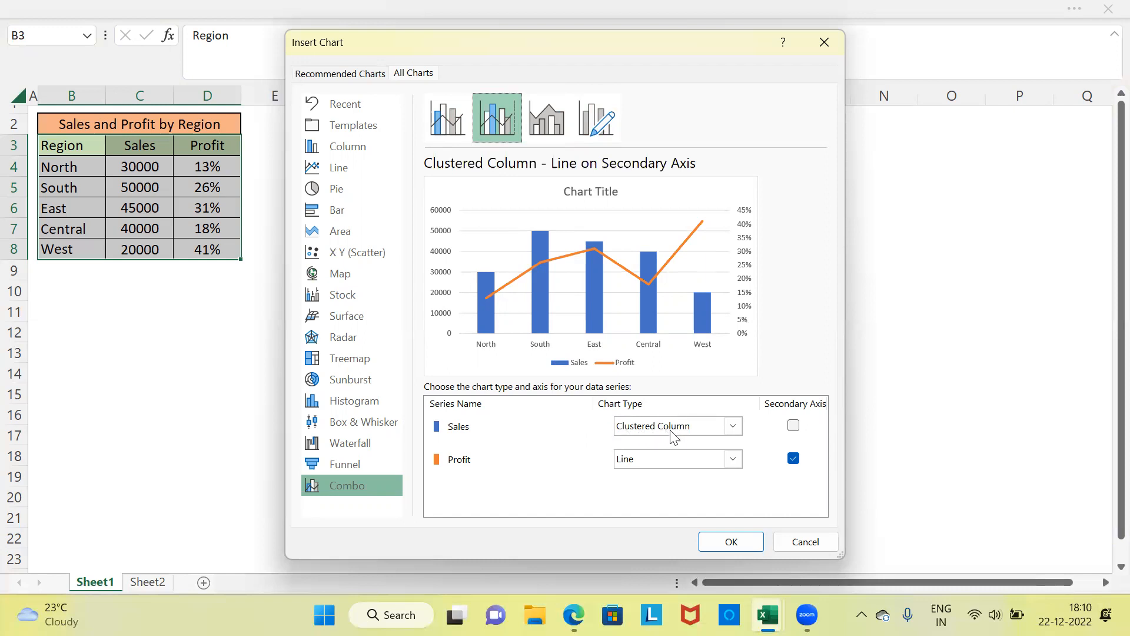
Try the Line chart type for the Sales series and return it to Clustered Column
left_click(733, 427)
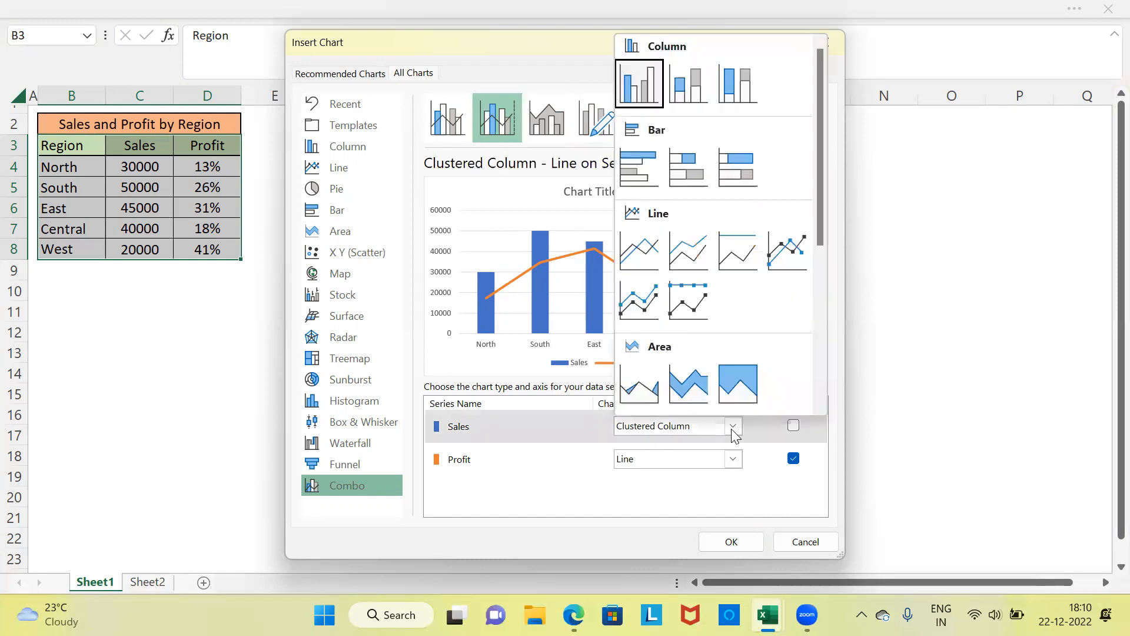
left_click(657, 264)
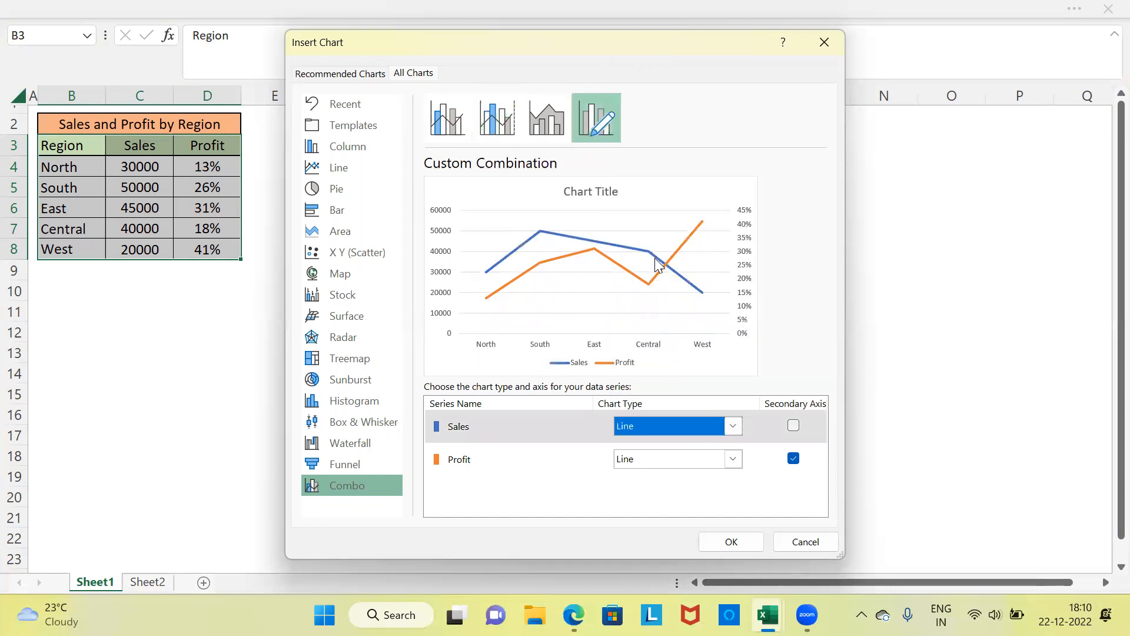
left_click(733, 427)
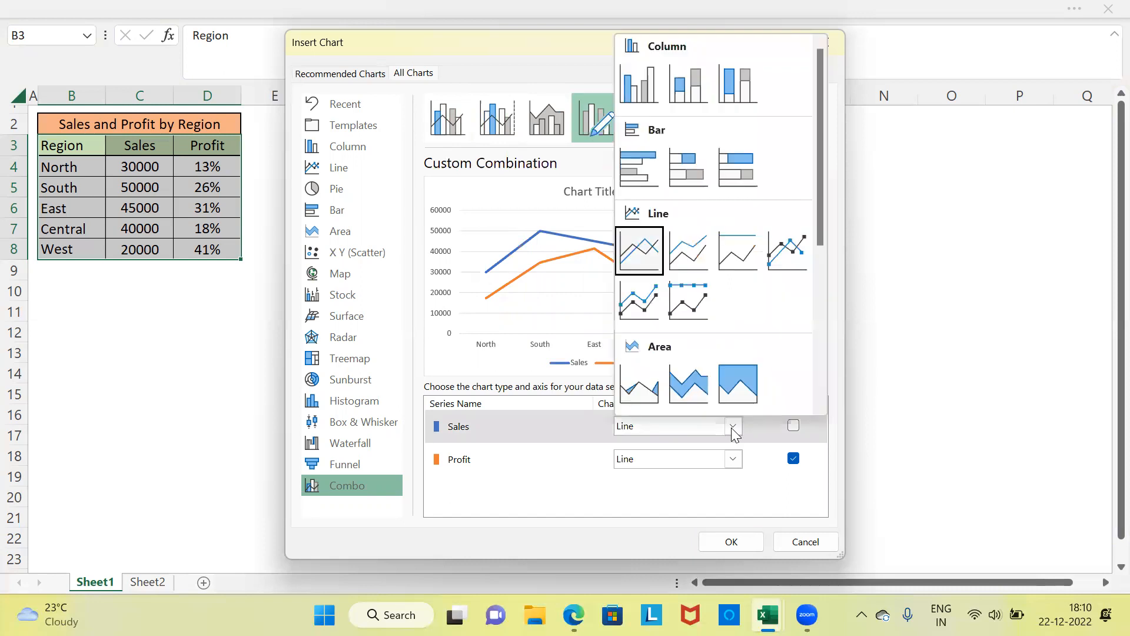
left_click(640, 93)
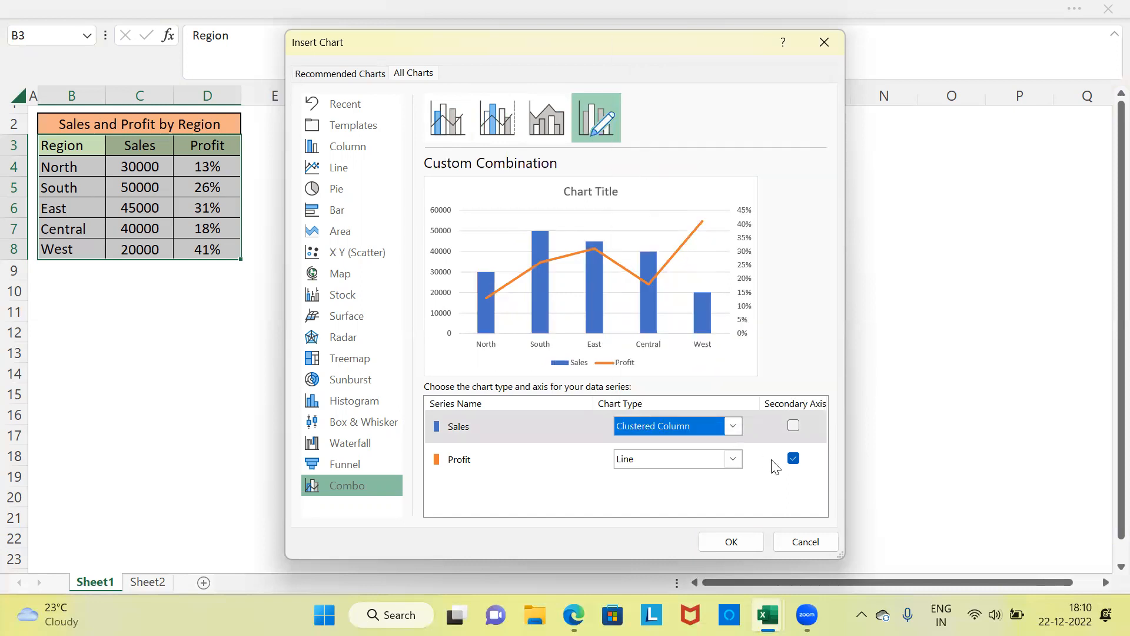
Try plotting Sales on the secondary axis, and return the secondary axis to the Profit series
left_click(484, 462)
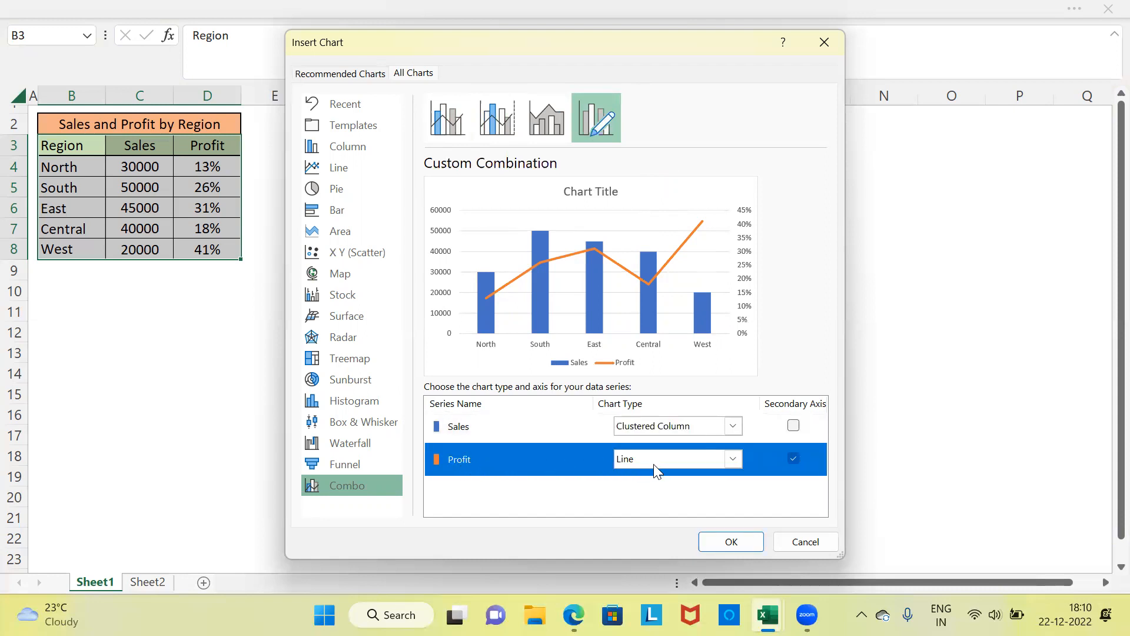
left_click(762, 425)
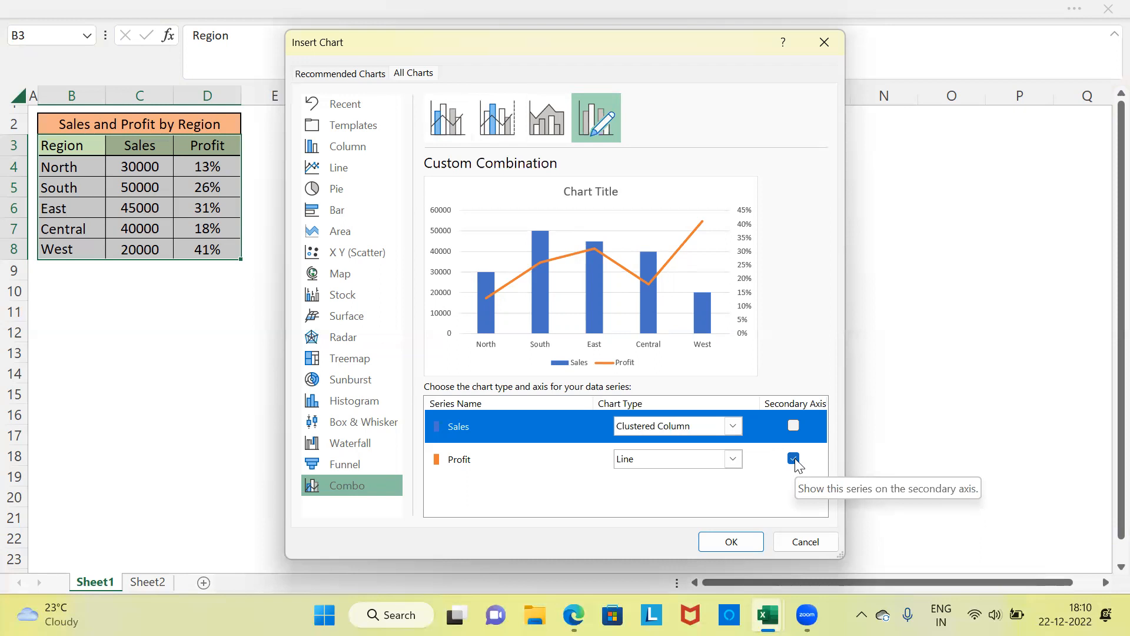
left_click(794, 426)
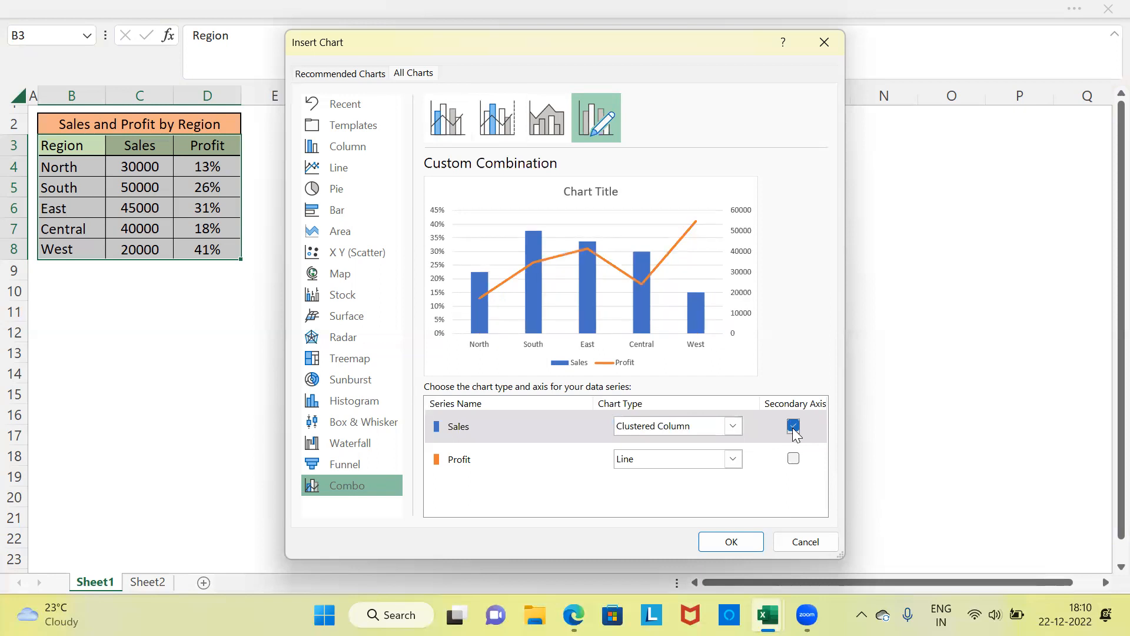
left_click(794, 427)
left_click(519, 463)
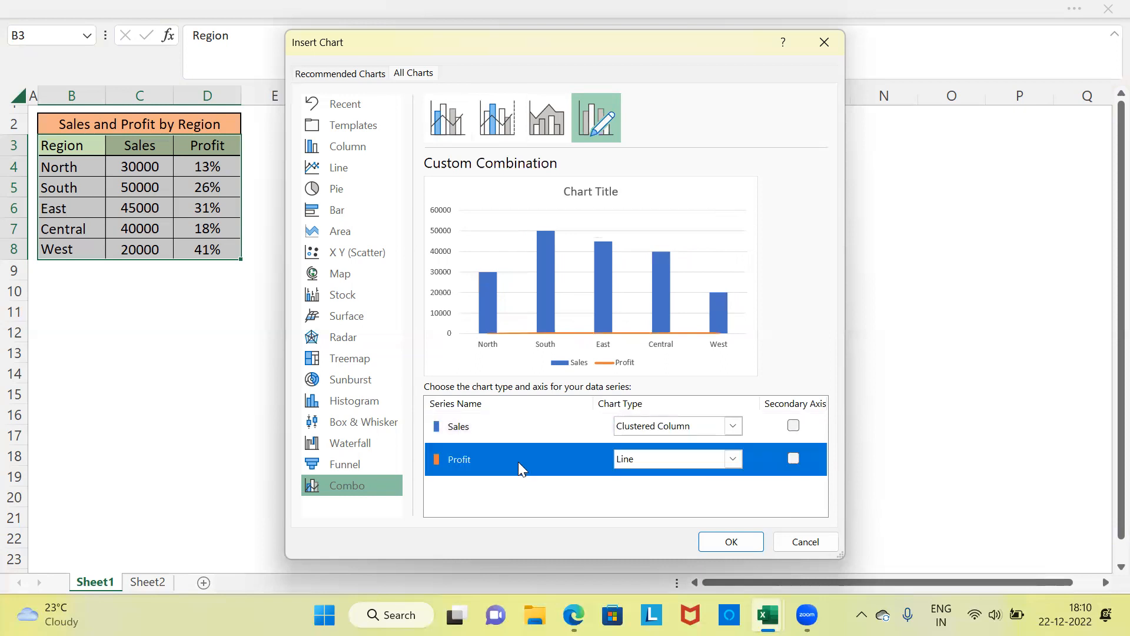
left_click(794, 459)
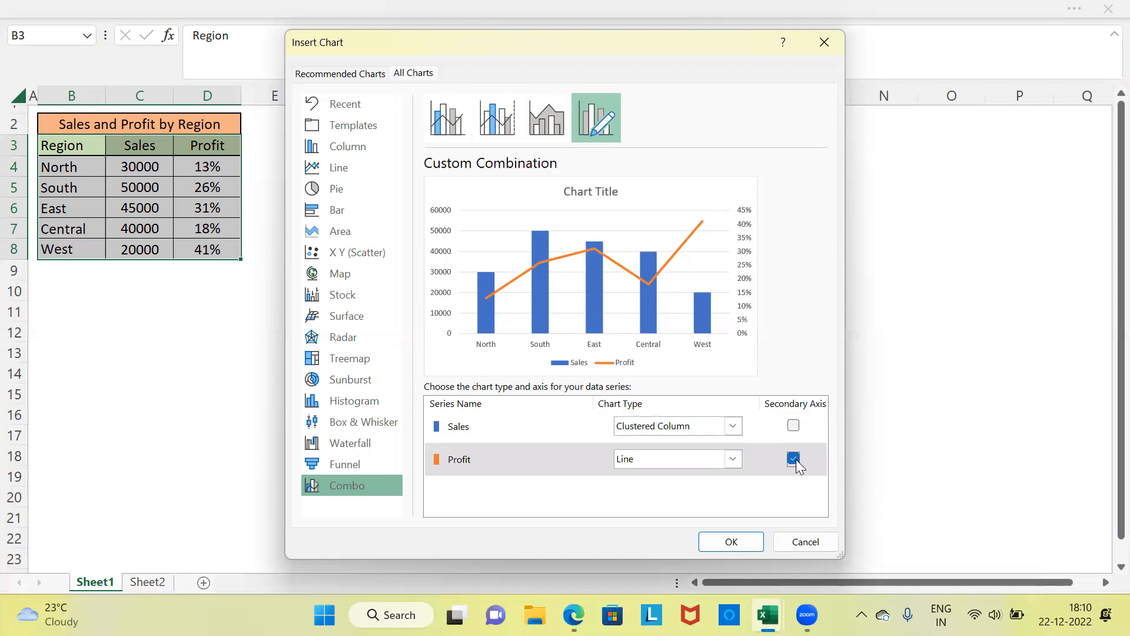
Insert the combo chart, move it up beside the table and enlarge it to cover about F2 to O20
left_click(732, 542)
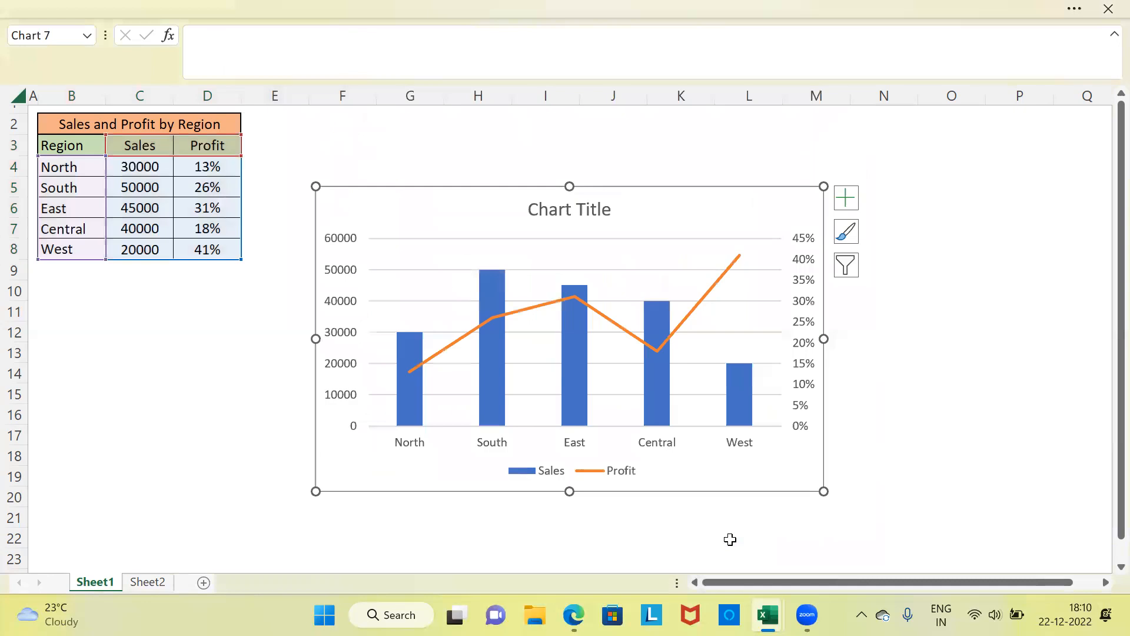
left_click_drag(651, 189, 644, 127)
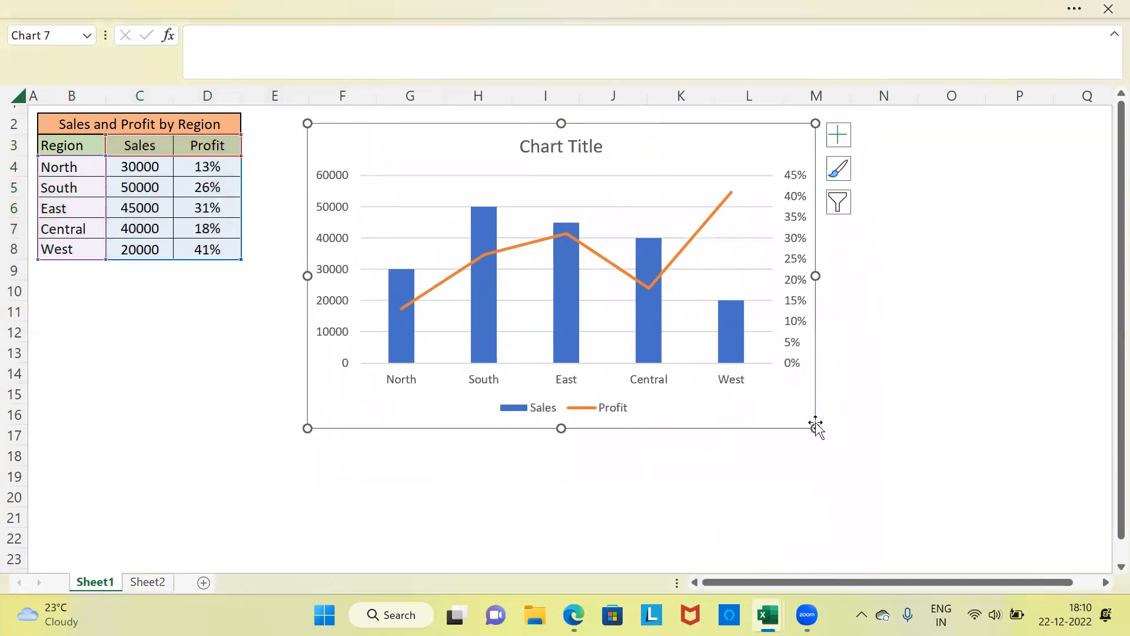
left_click_drag(815, 428, 938, 492)
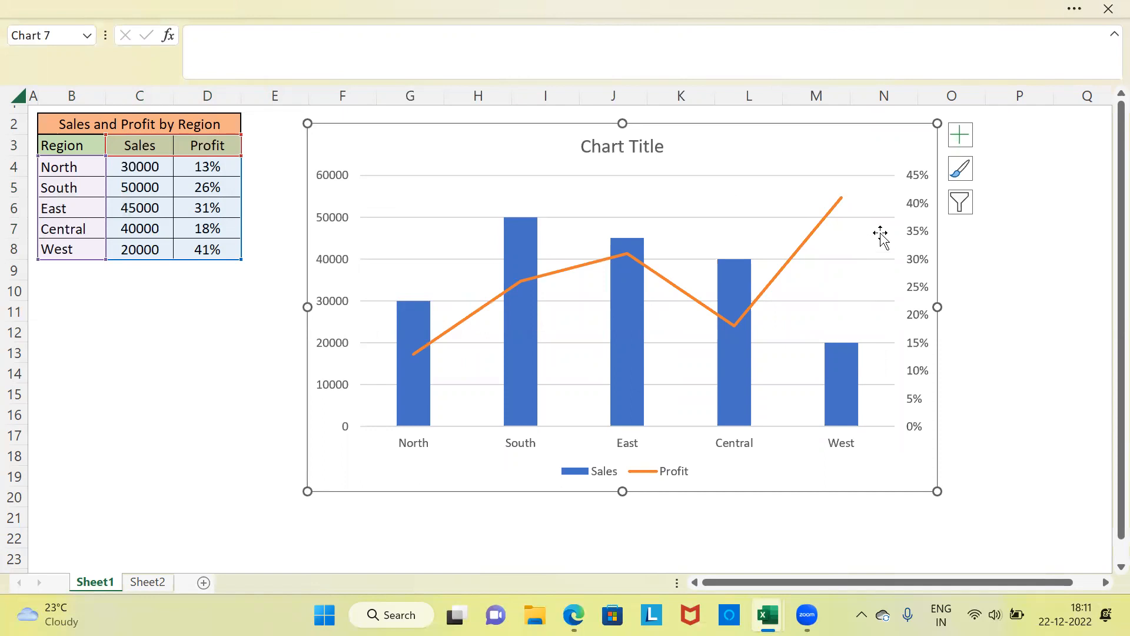
Remove the chart's horizontal gridlines and change the chart title to "Sales & Profit by Region"
left_click(882, 218)
key("Delete")
left_click(655, 146)
left_click_drag(660, 147, 581, 150)
type("Sales")
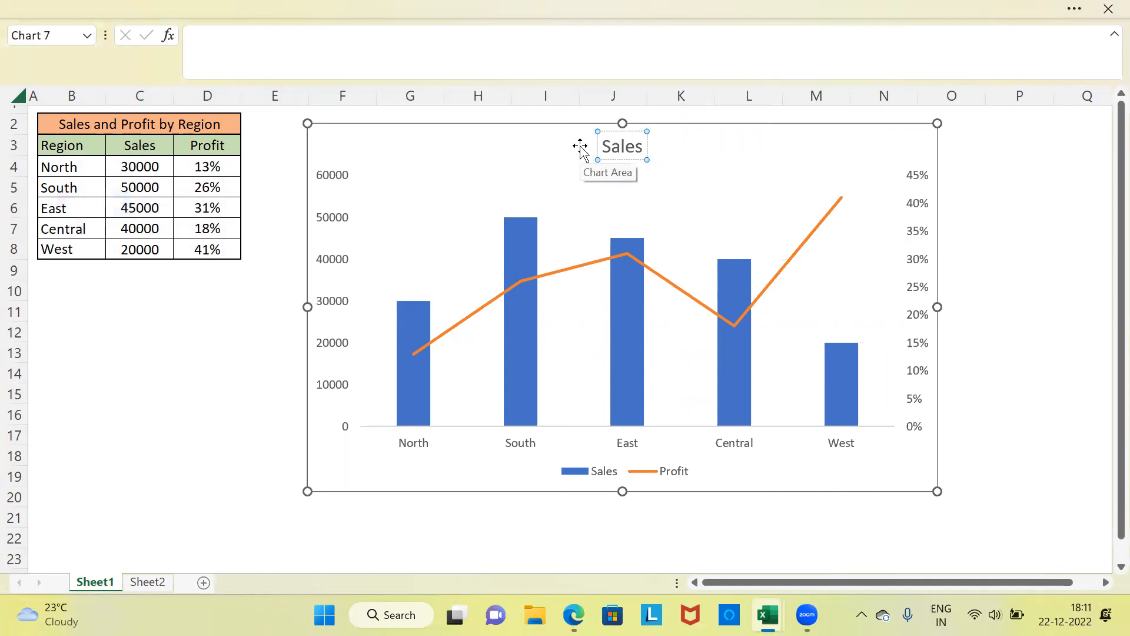
type(" & Pro")
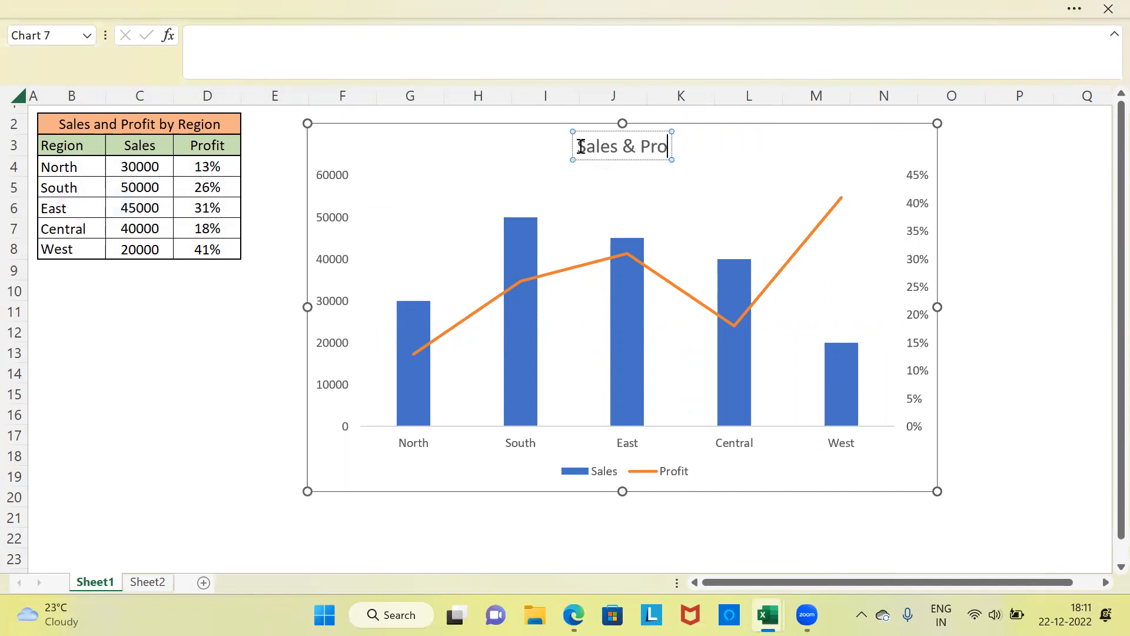
type("fit by")
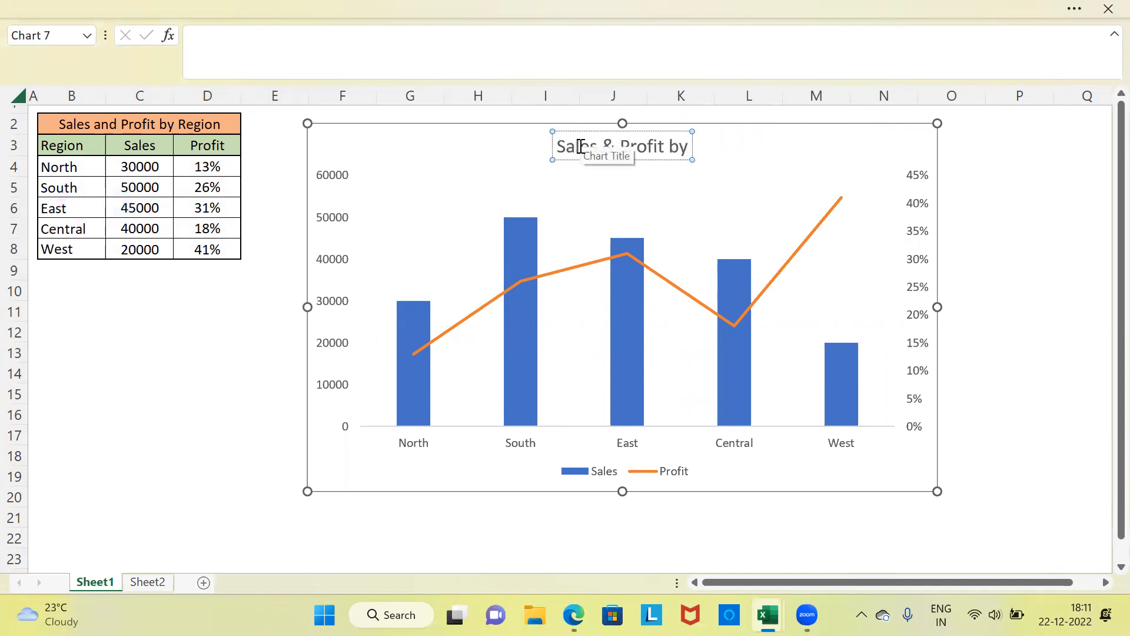
type(" Region")
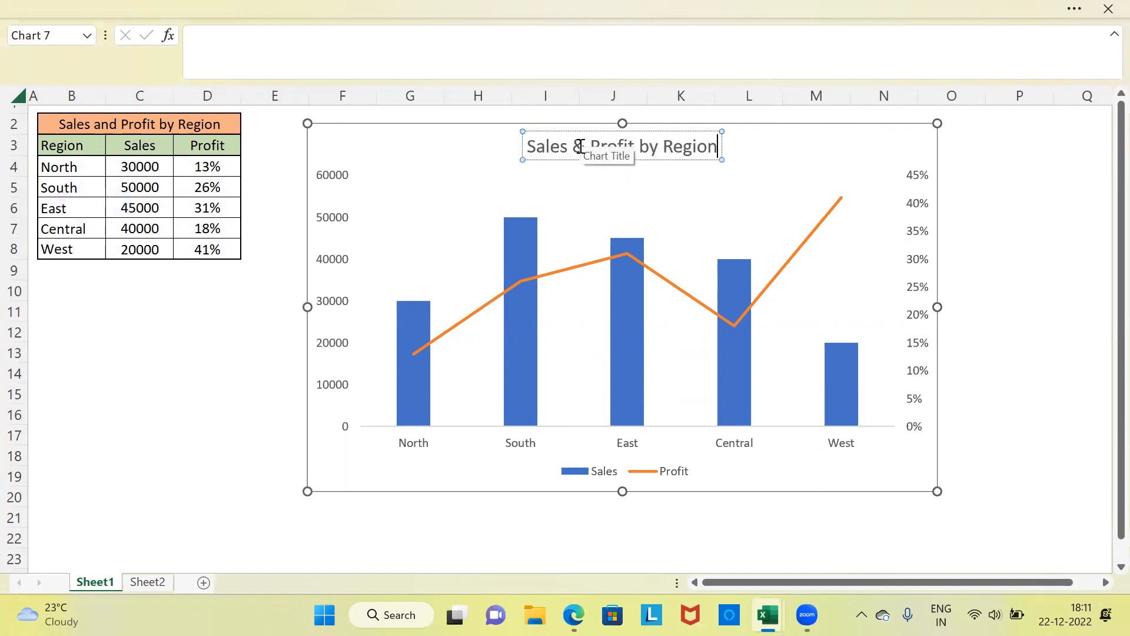
left_click(257, 389)
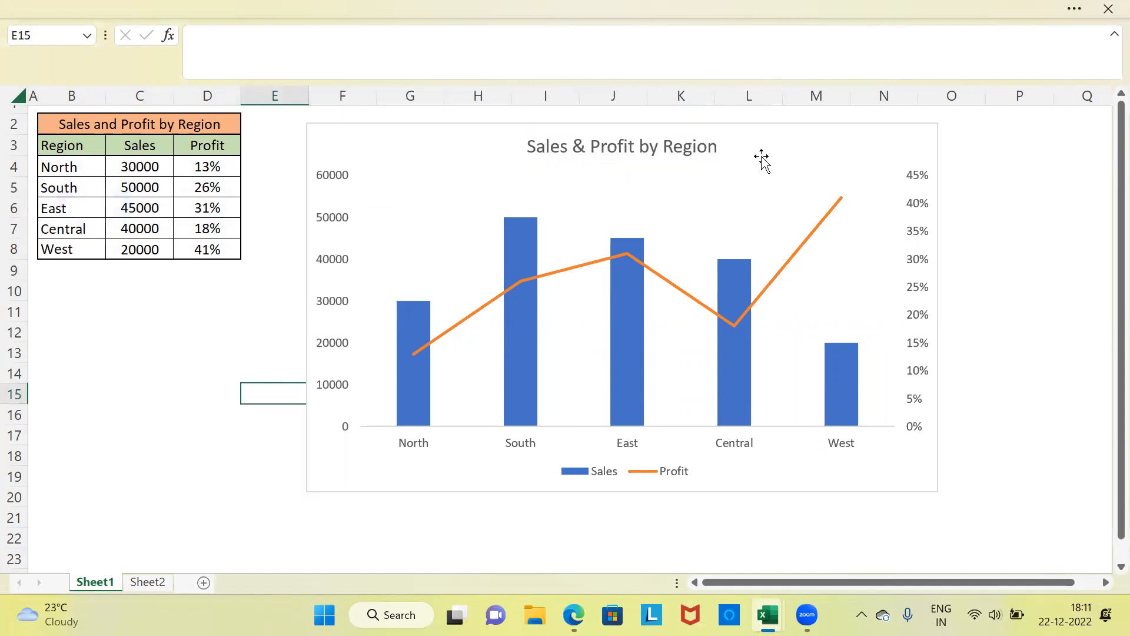
Add axis titles to the chart and name the primary vertical axis "Sales"
left_click(748, 125)
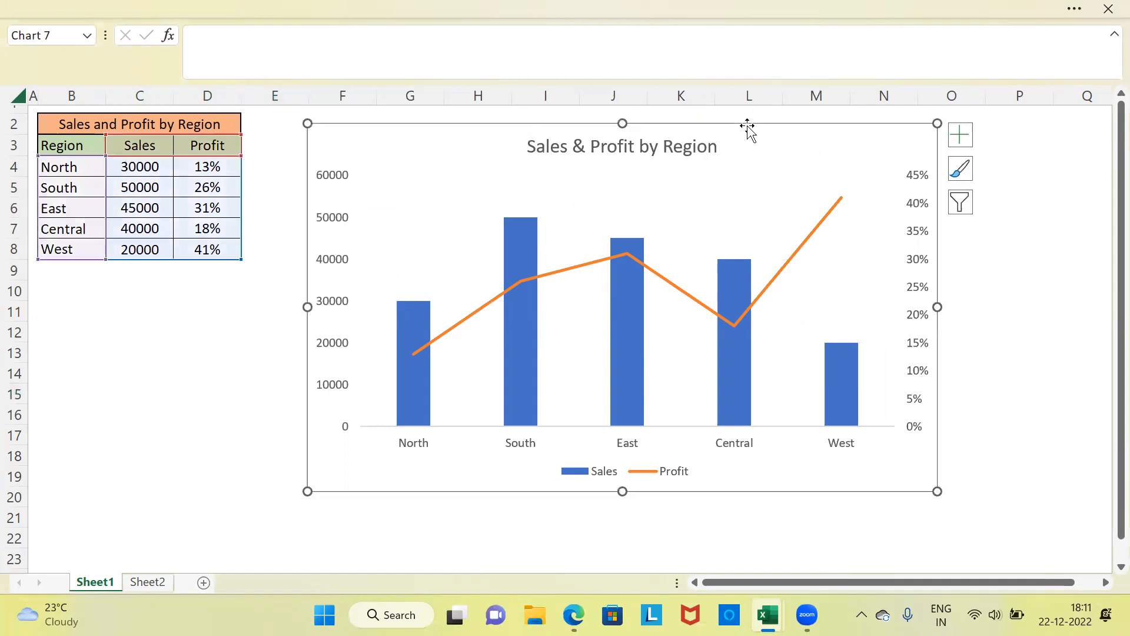
left_click(959, 136)
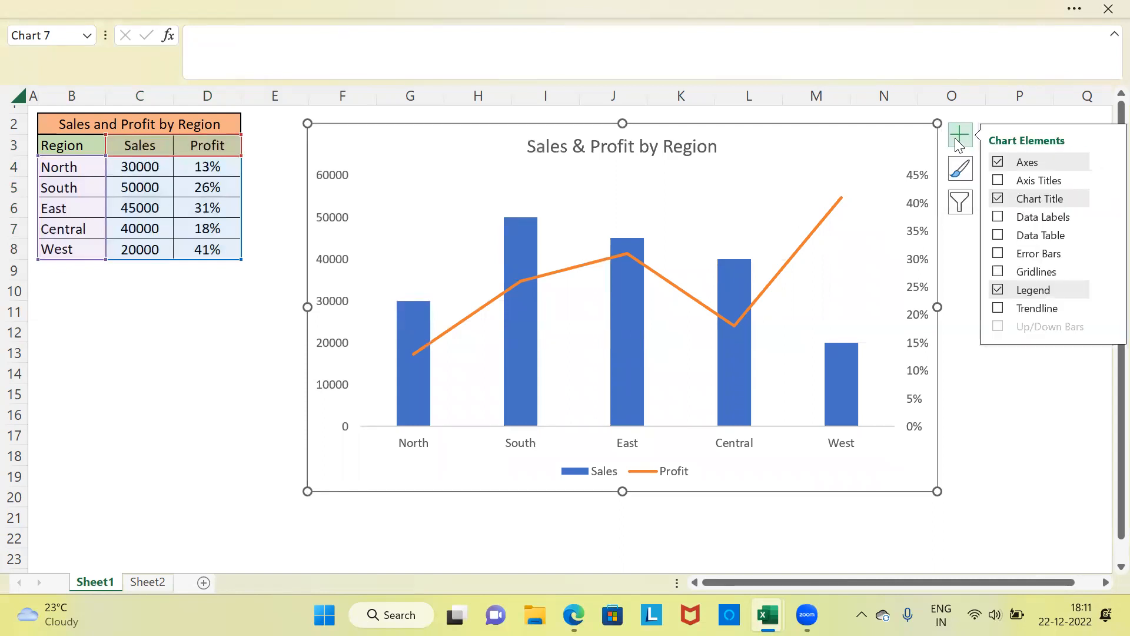
left_click(998, 181)
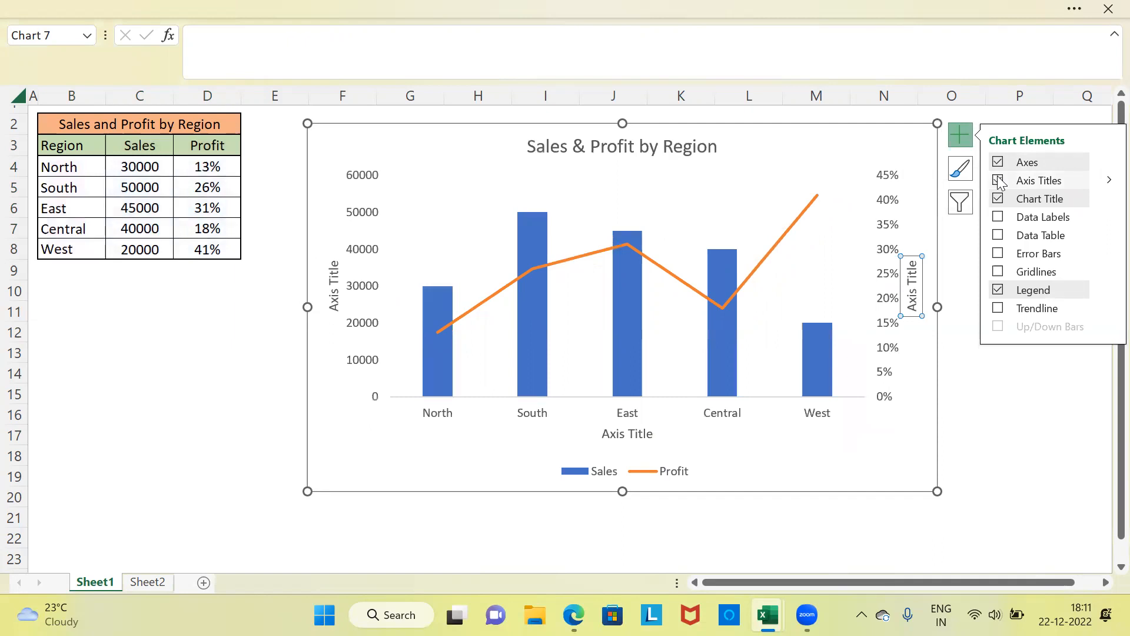
left_click(332, 300)
left_click(333, 310)
left_click_drag(334, 310, 334, 277)
type("Sales")
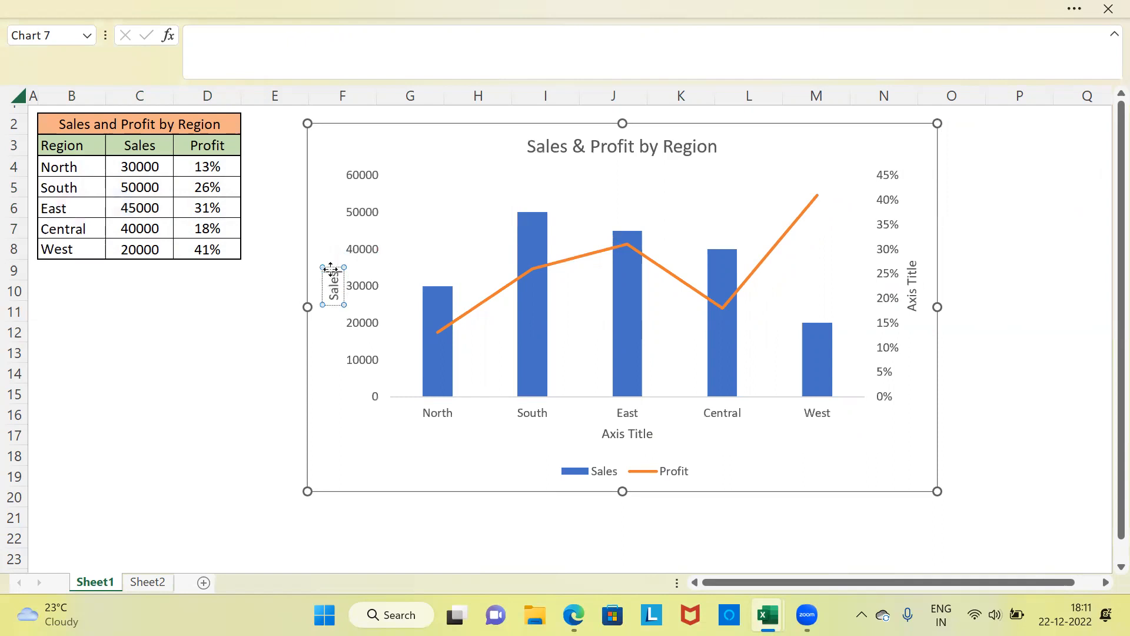
Change the secondary vertical axis title to "Profit"
left_click(915, 304)
left_click(915, 304)
left_click_drag(914, 305, 907, 269)
key("BackSpace")
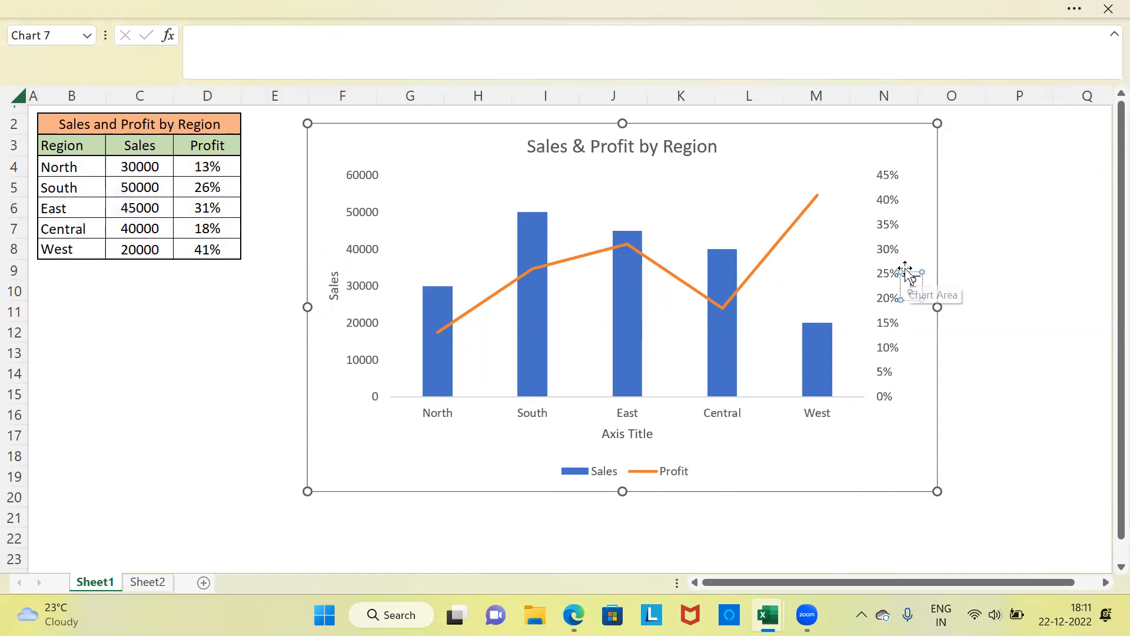
type("Profit")
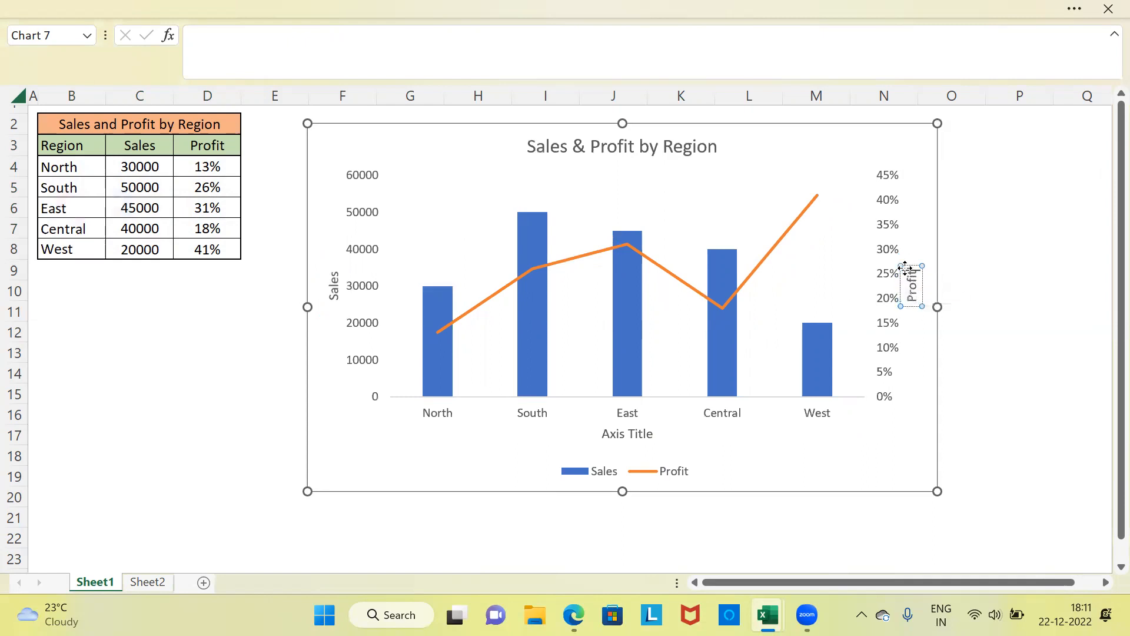
Change the horizontal axis title to "Region"
left_click(625, 436)
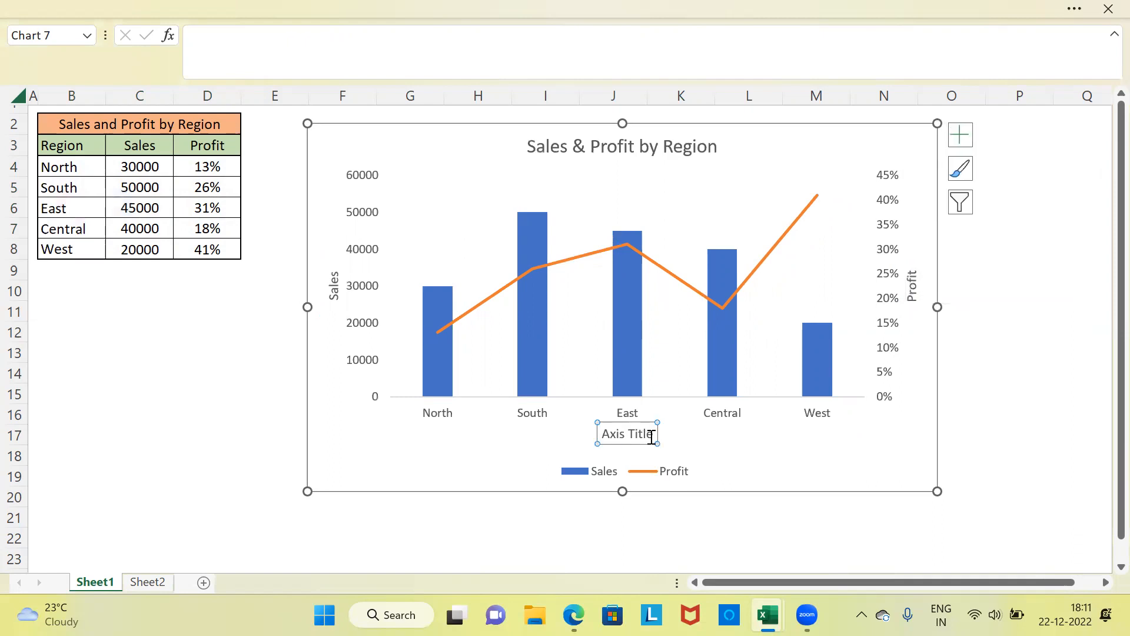
left_click_drag(652, 434, 599, 439)
type("Reg")
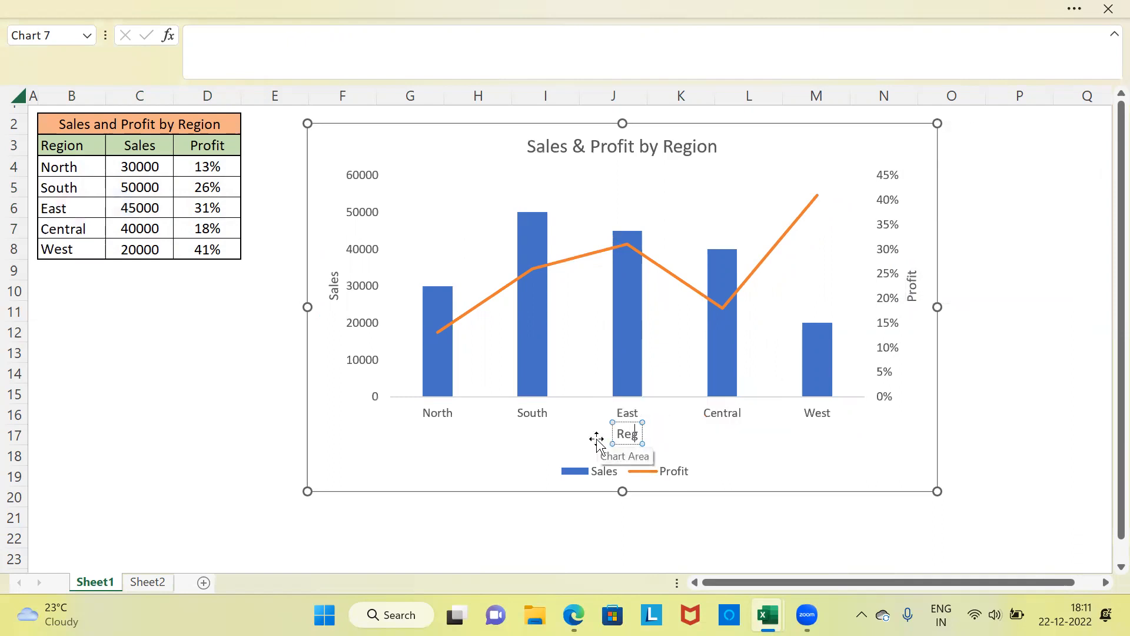
type("ion")
left_click(194, 379)
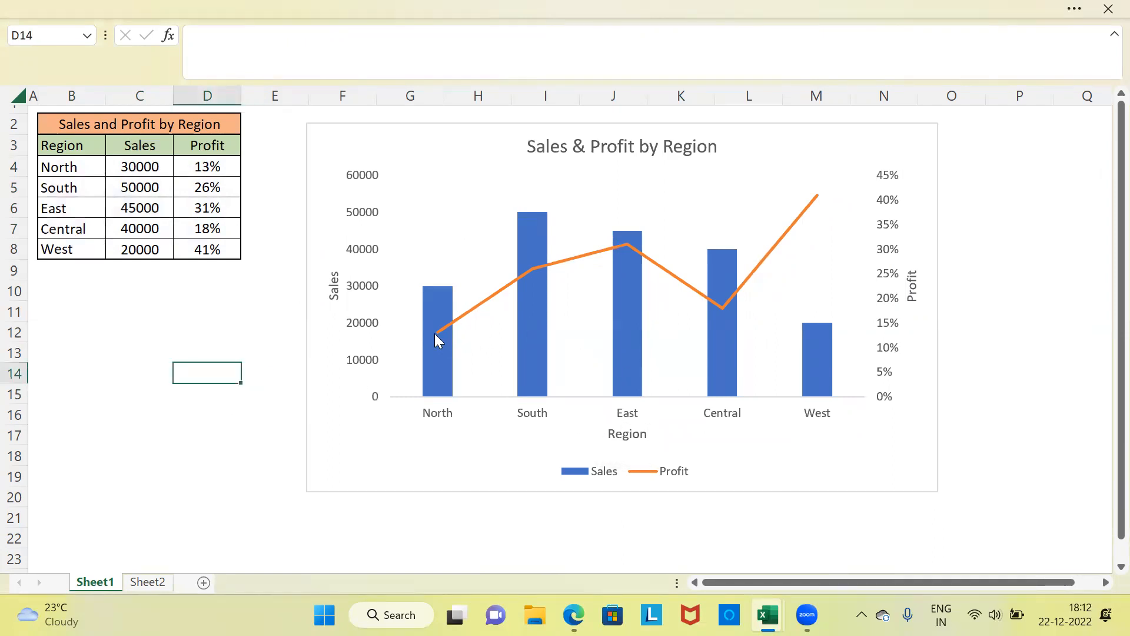
Add data labels and a data table to the Sales & Profit chart
mouse_move(438, 332)
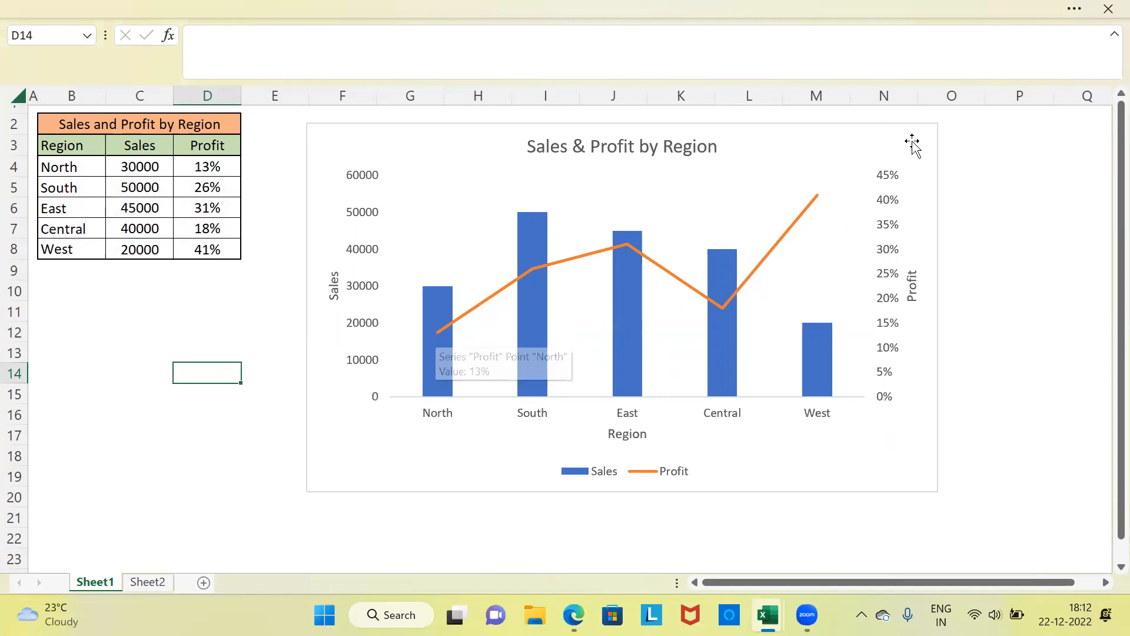
left_click(928, 128)
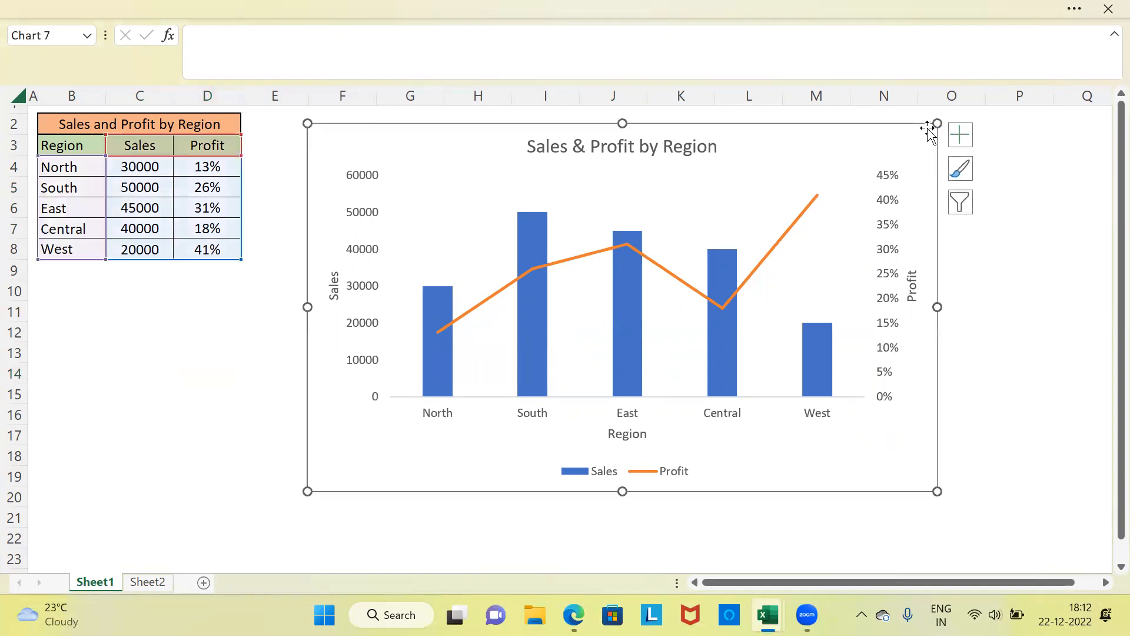
left_click(962, 137)
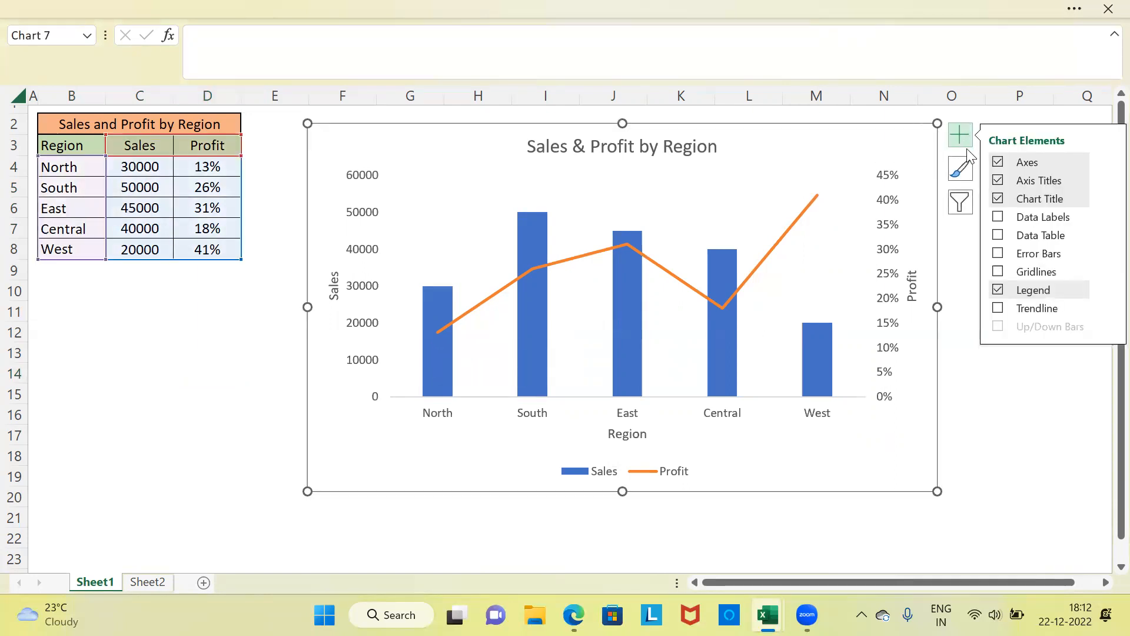
left_click(1000, 217)
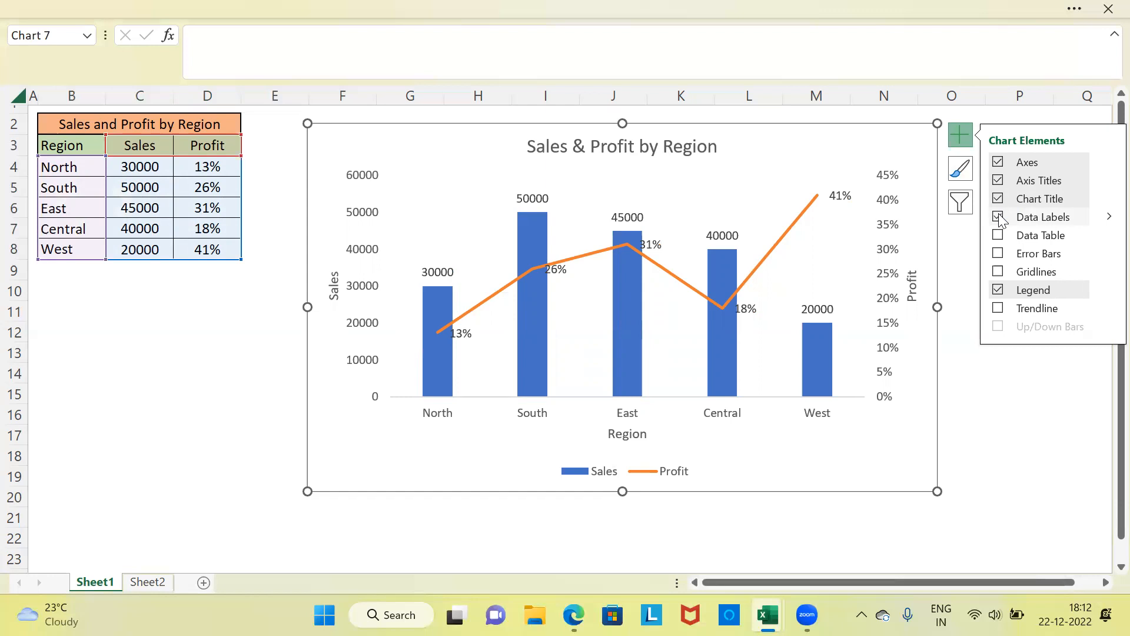
left_click(999, 236)
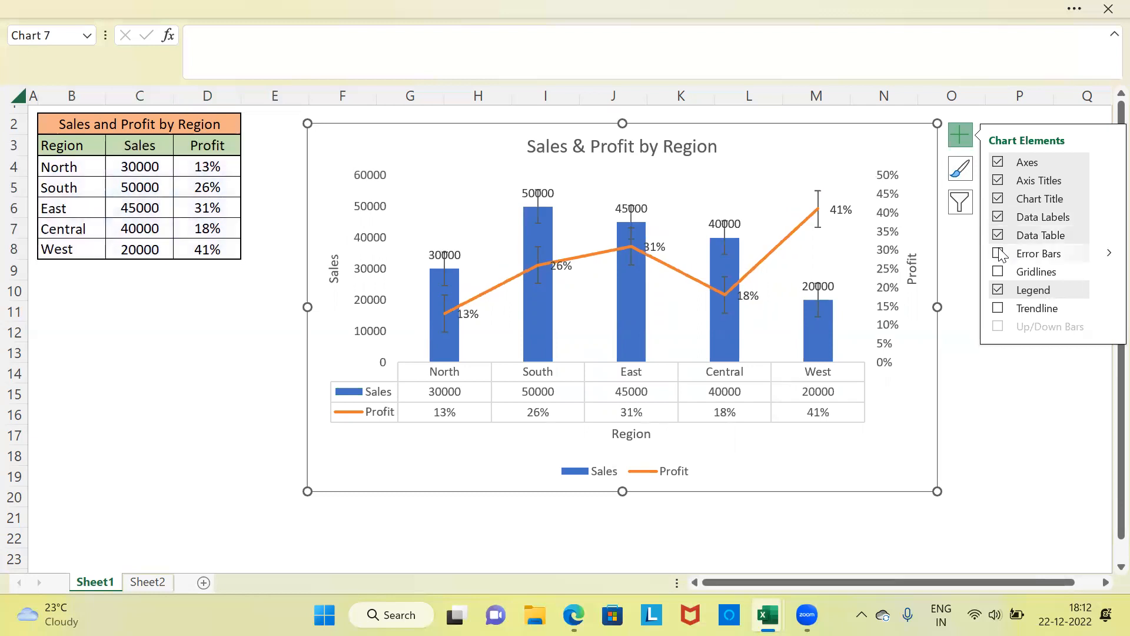
Add error bars to the chart and a trendline based on the Sales series
left_click(999, 254)
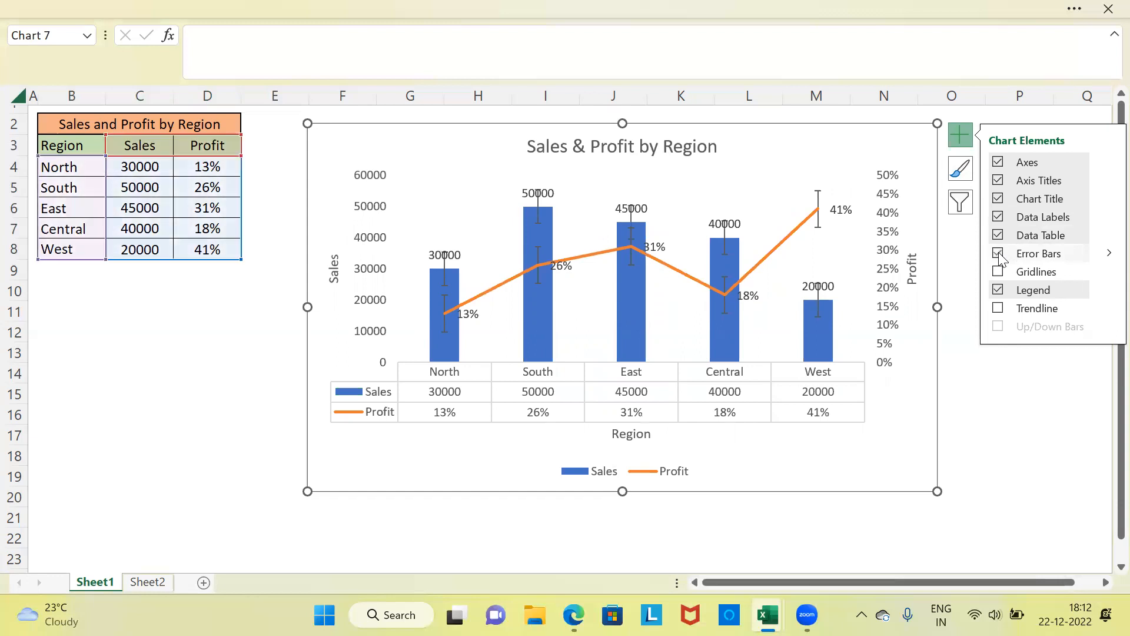
left_click(1106, 258)
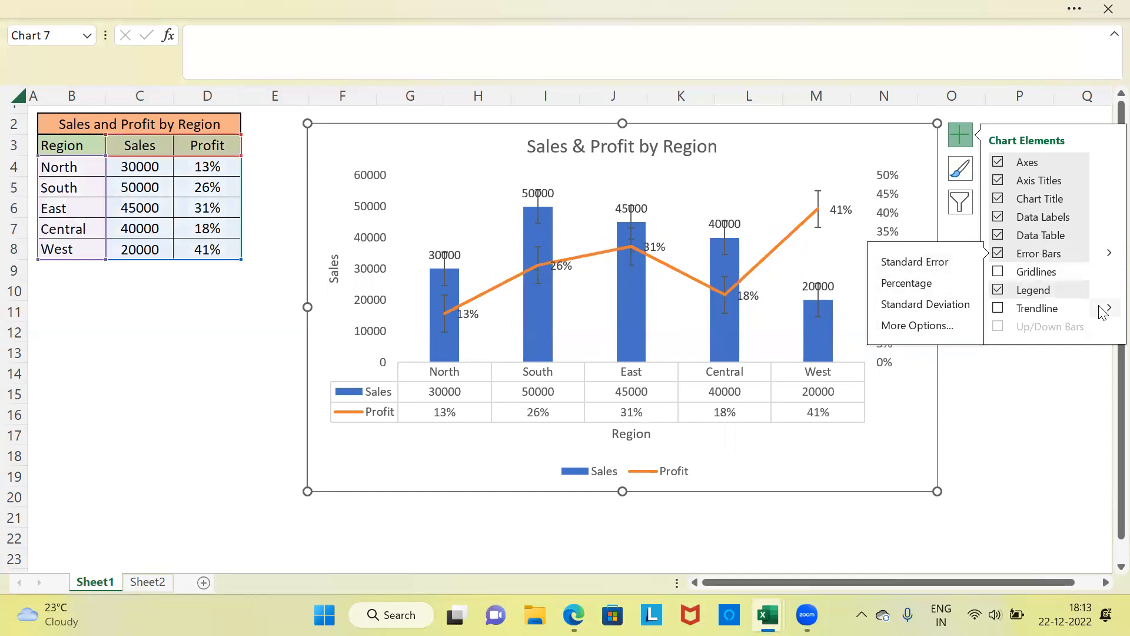
left_click(999, 309)
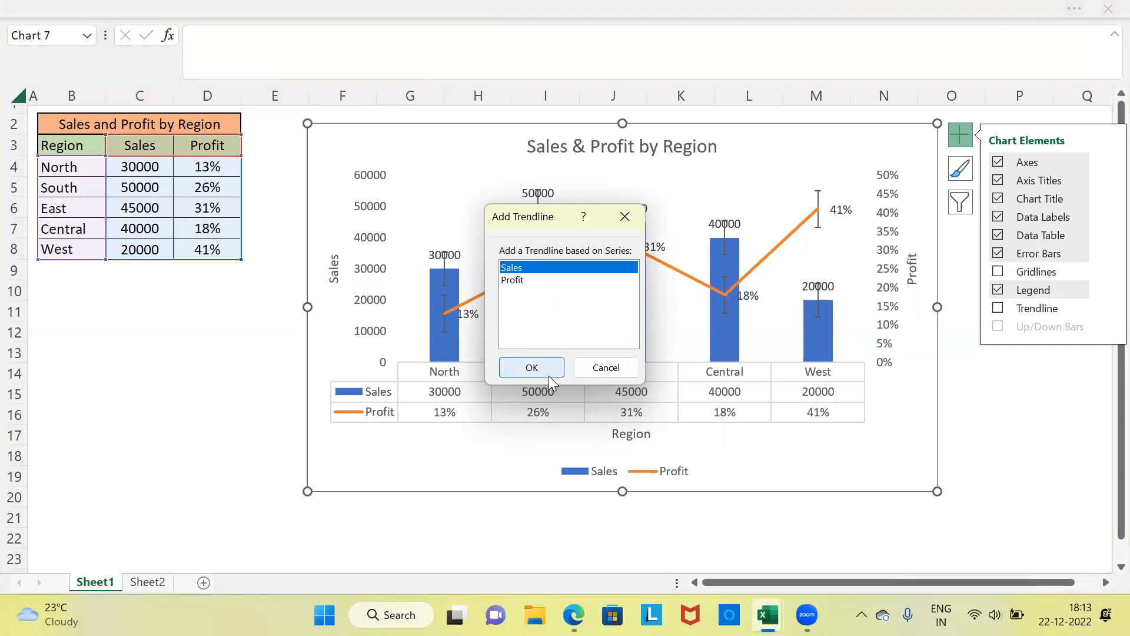
left_click(536, 366)
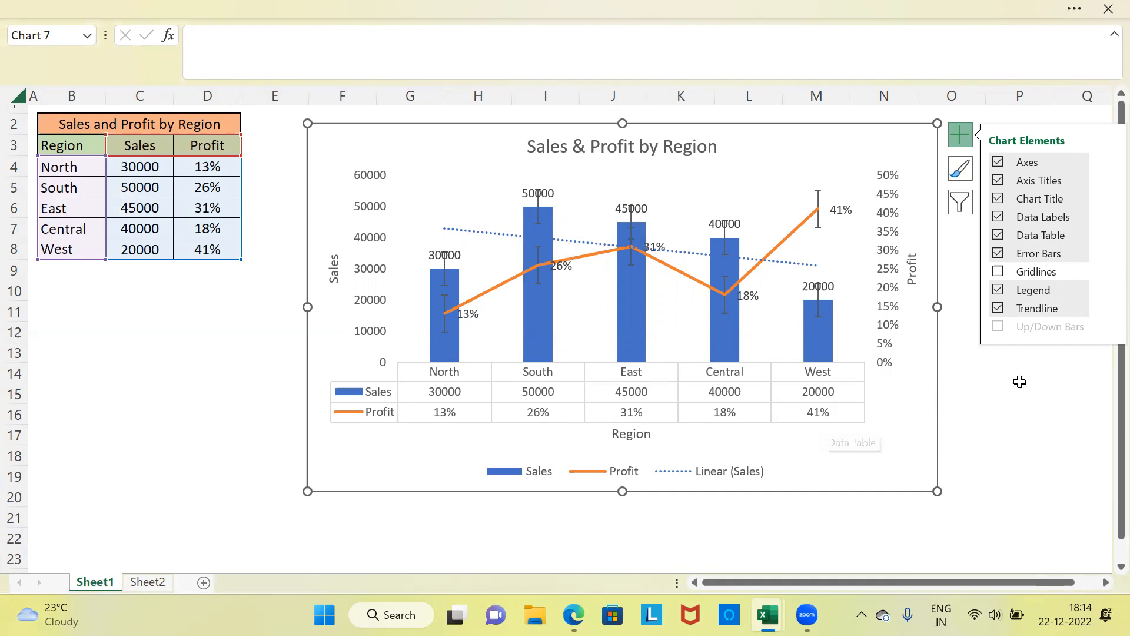
left_click(1021, 383)
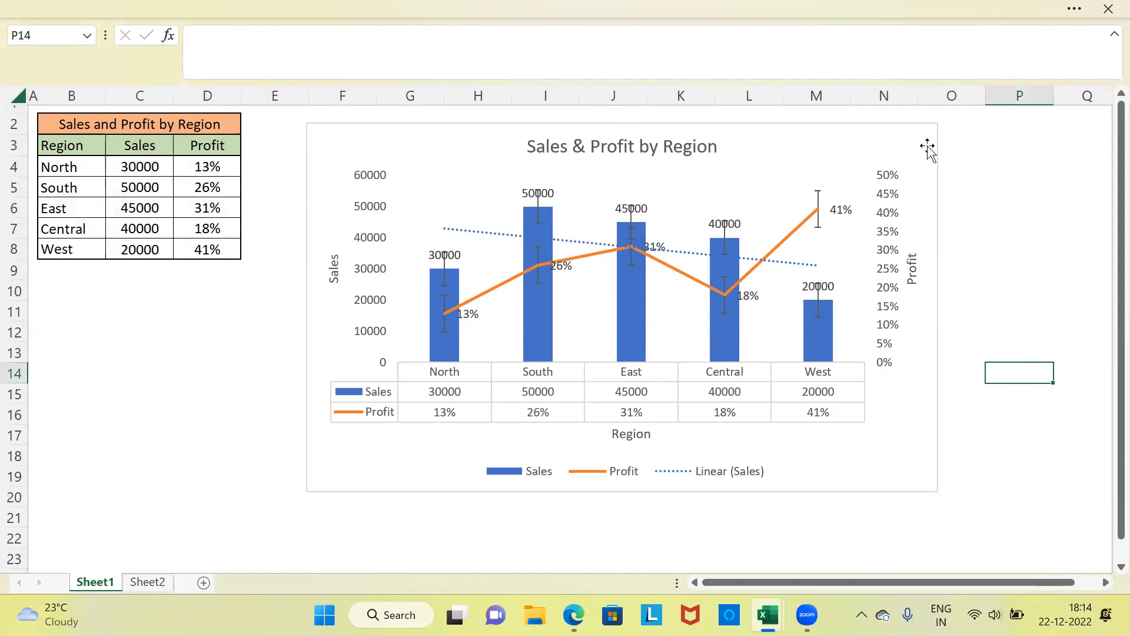
Try the striped-column chart style, and apply the style with the dark grey background to the chart
left_click(922, 125)
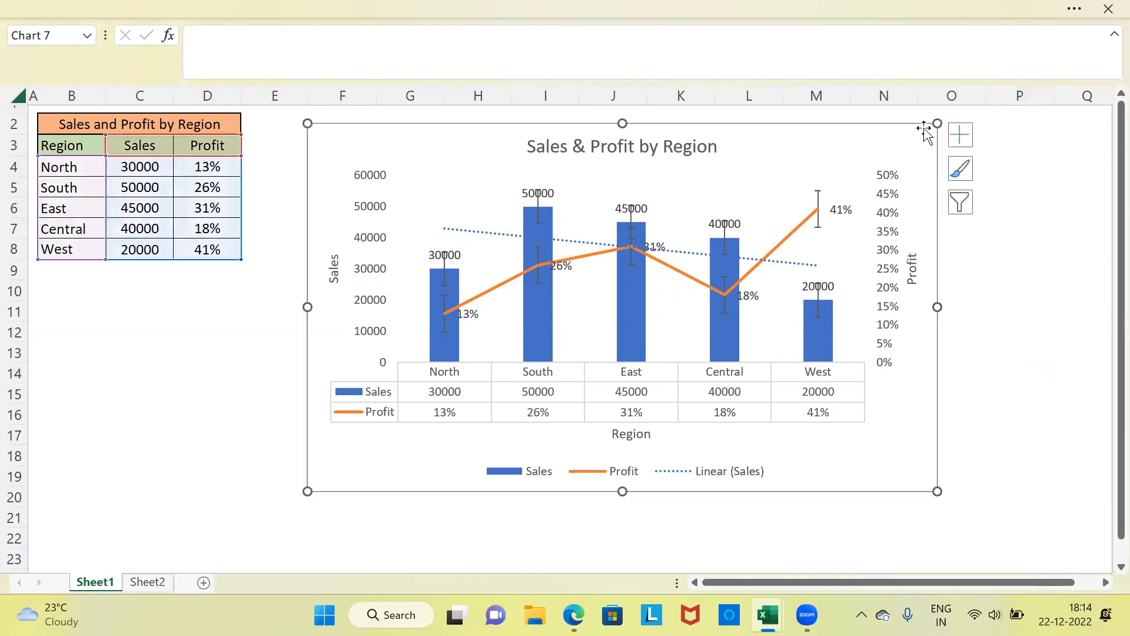
left_click(967, 173)
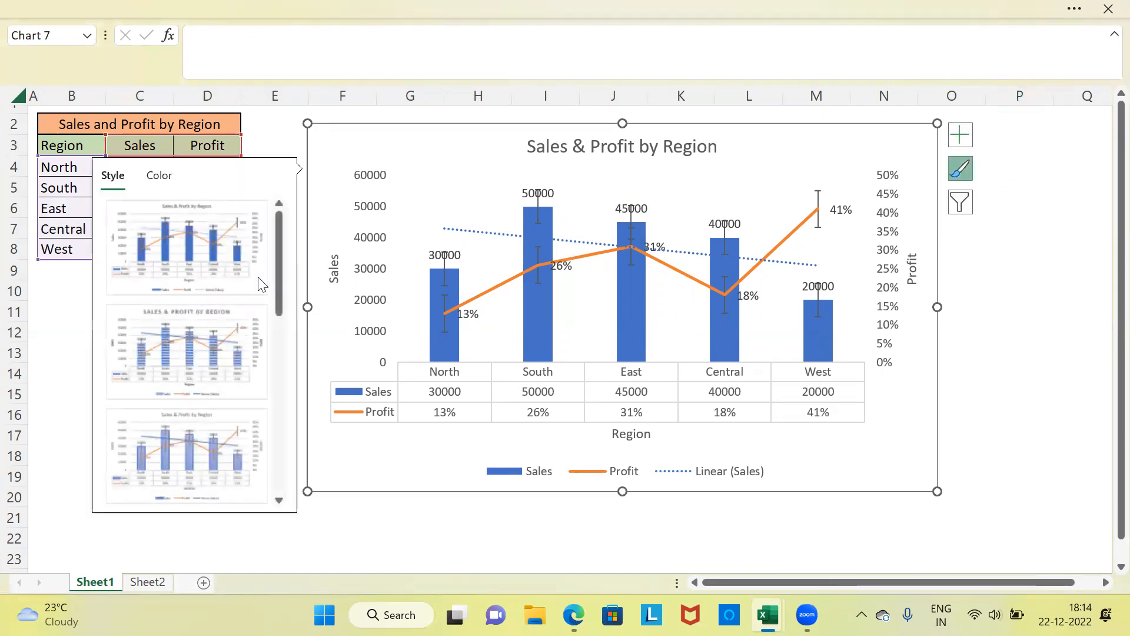
left_click(223, 327)
left_click_drag(276, 259, 271, 381)
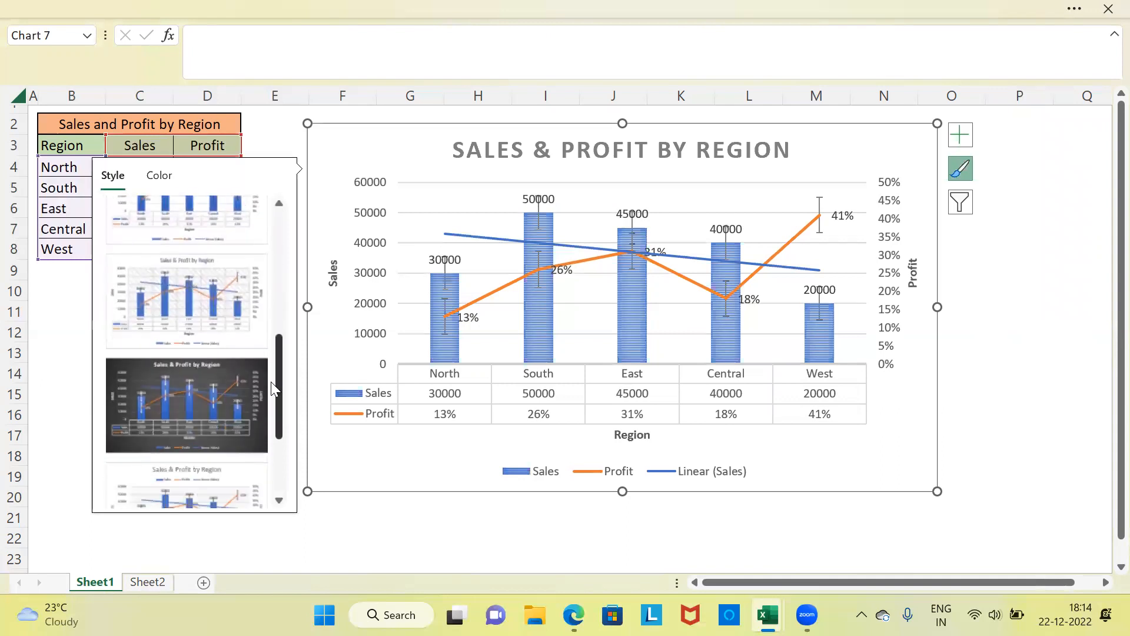
left_click(190, 378)
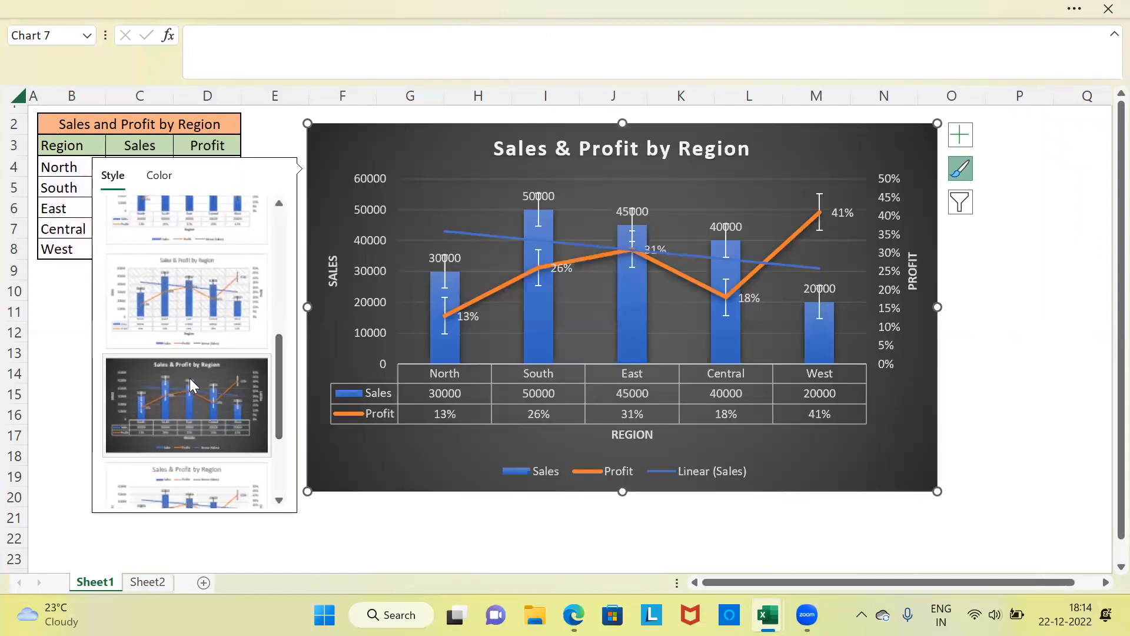
left_click(384, 541)
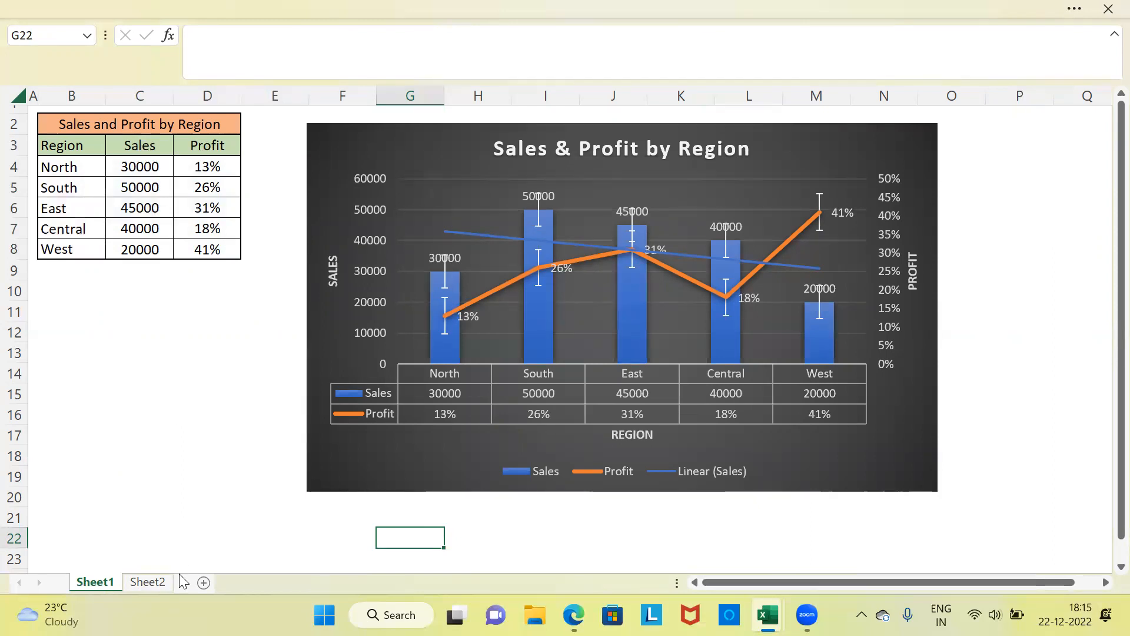
Switch to Sheet2 and examine the Region, Sales, Profit and Quantity columns of its table
left_click(150, 584)
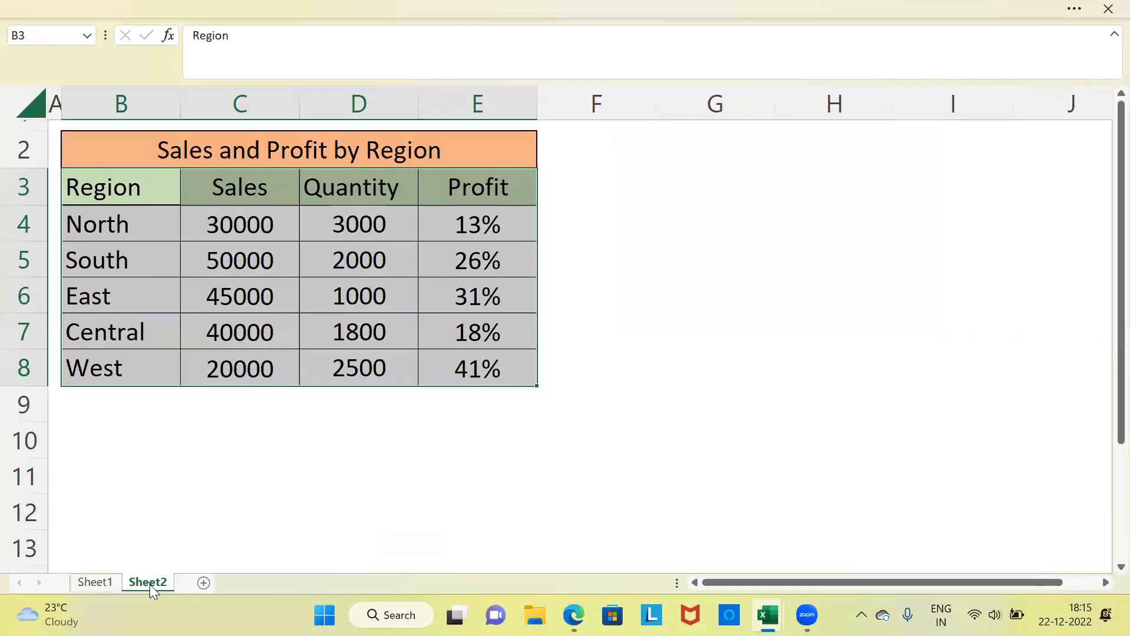
left_click(172, 439)
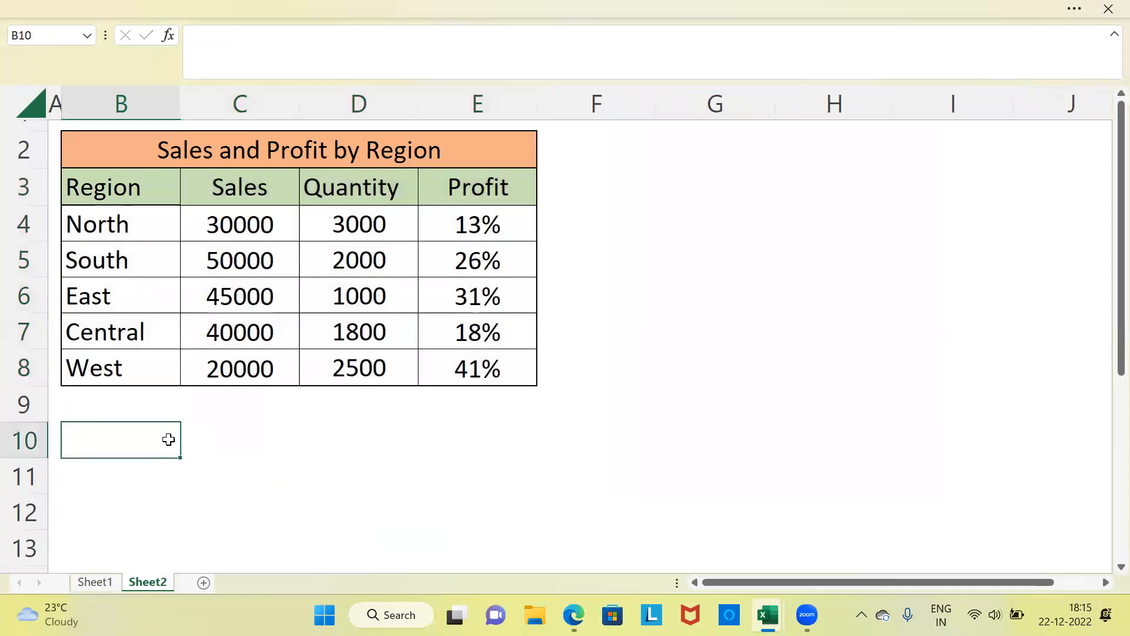
left_click_drag(150, 187, 144, 346)
left_click_drag(217, 197, 343, 360)
left_click_drag(511, 187, 524, 358)
left_click_drag(373, 186, 379, 370)
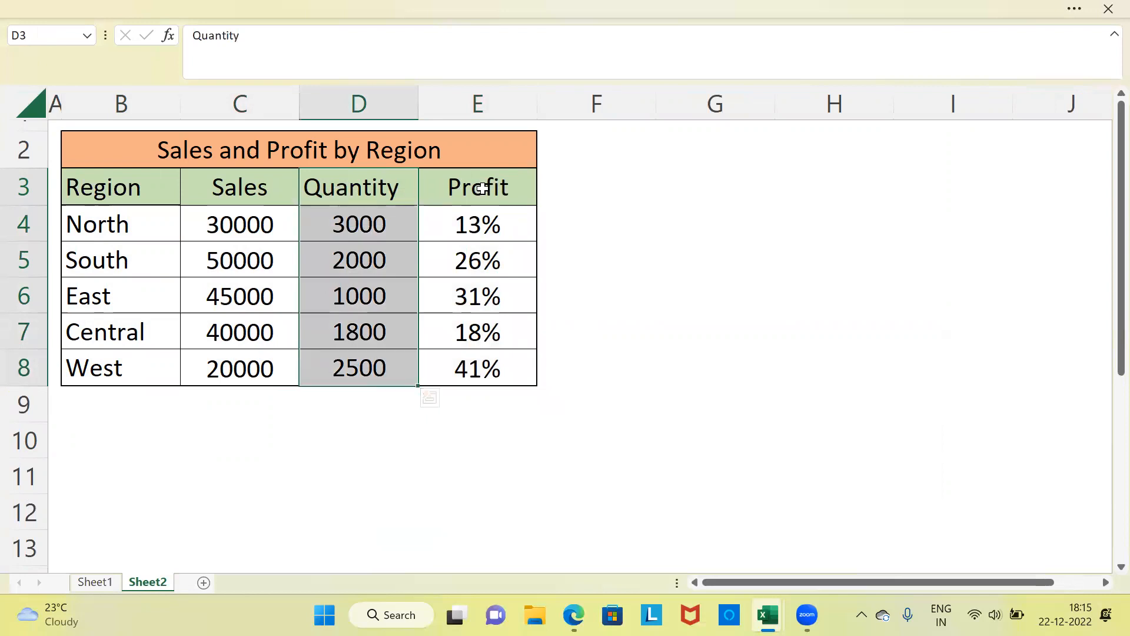
Select the table from the Region header through the last Profit value (B3:E8) and set the sheet zoom to 110%
left_click_drag(144, 186, 425, 370)
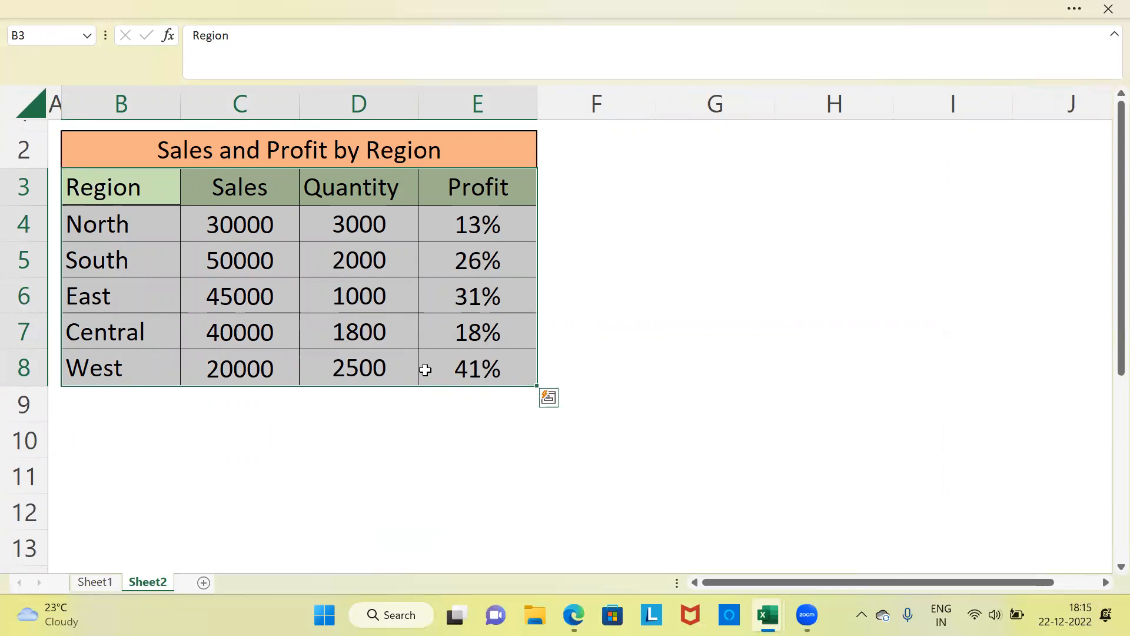
left_click(510, 7)
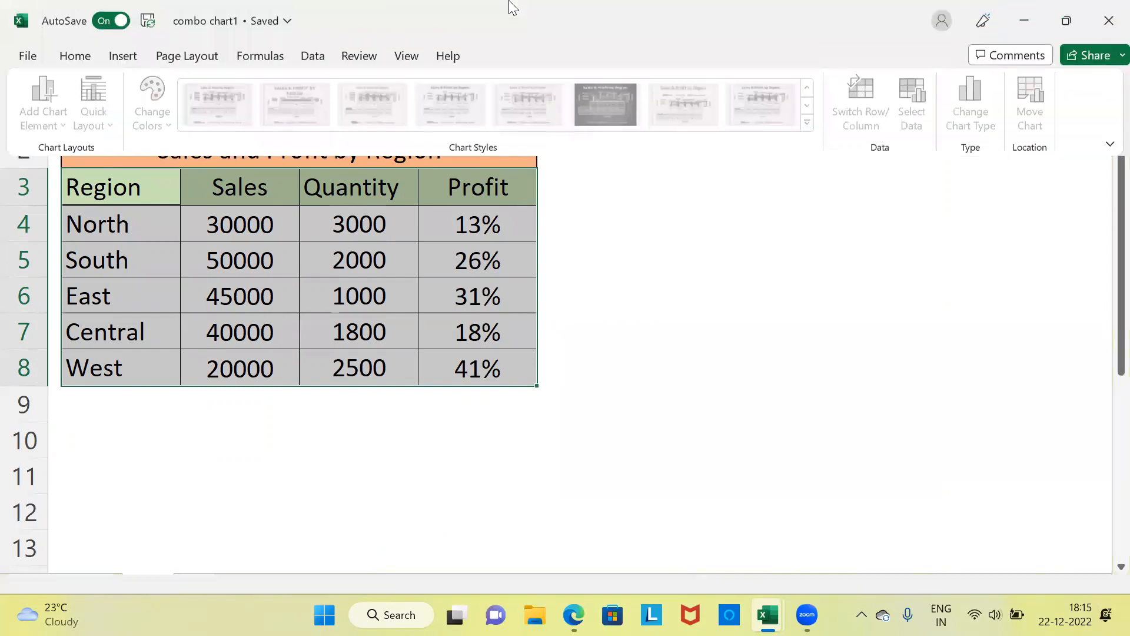
left_click(135, 57)
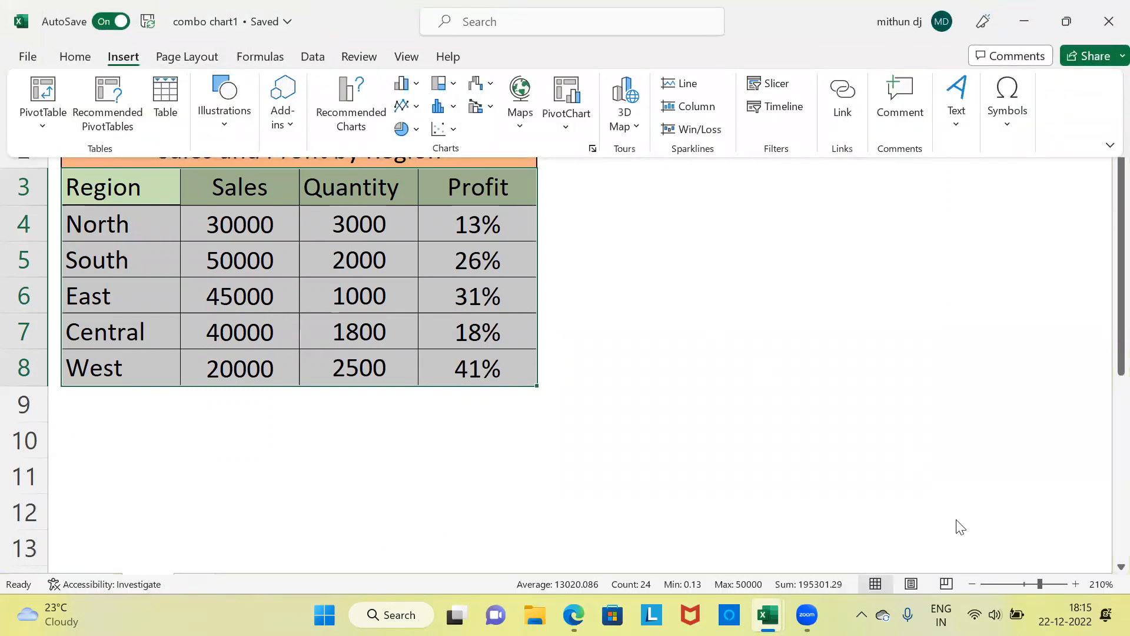
left_click(972, 583)
left_click(972, 583)
left_click(972, 584)
left_click(972, 584)
left_click(972, 583)
left_click(973, 584)
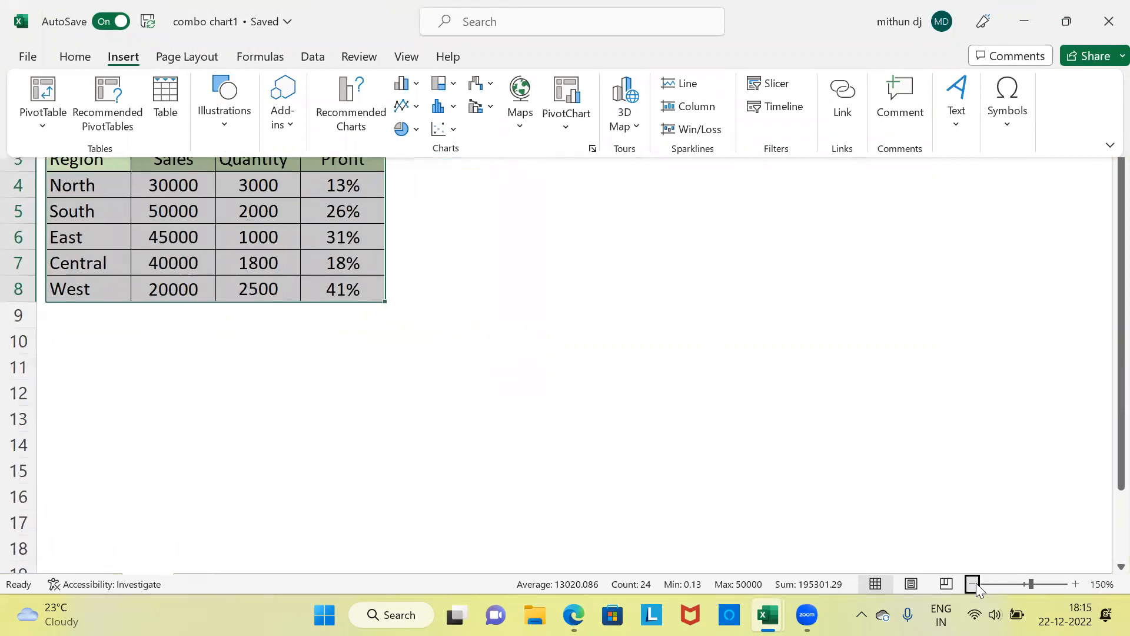
left_click(976, 584)
left_click(976, 584)
left_click(976, 584)
left_click(976, 583)
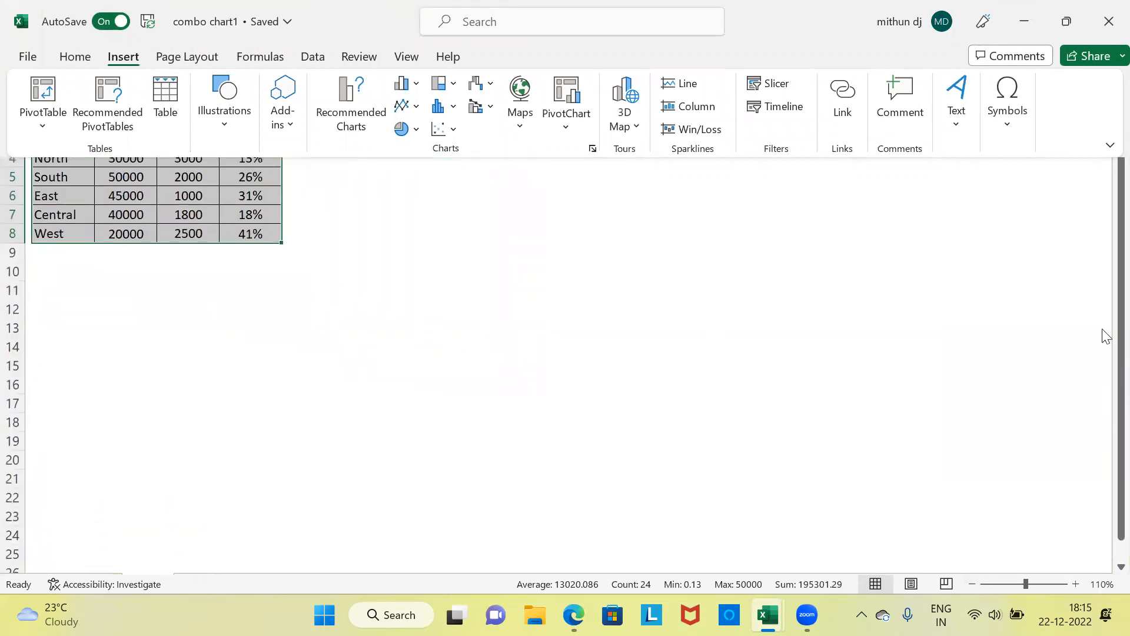
key("ctrl+shift+F1")
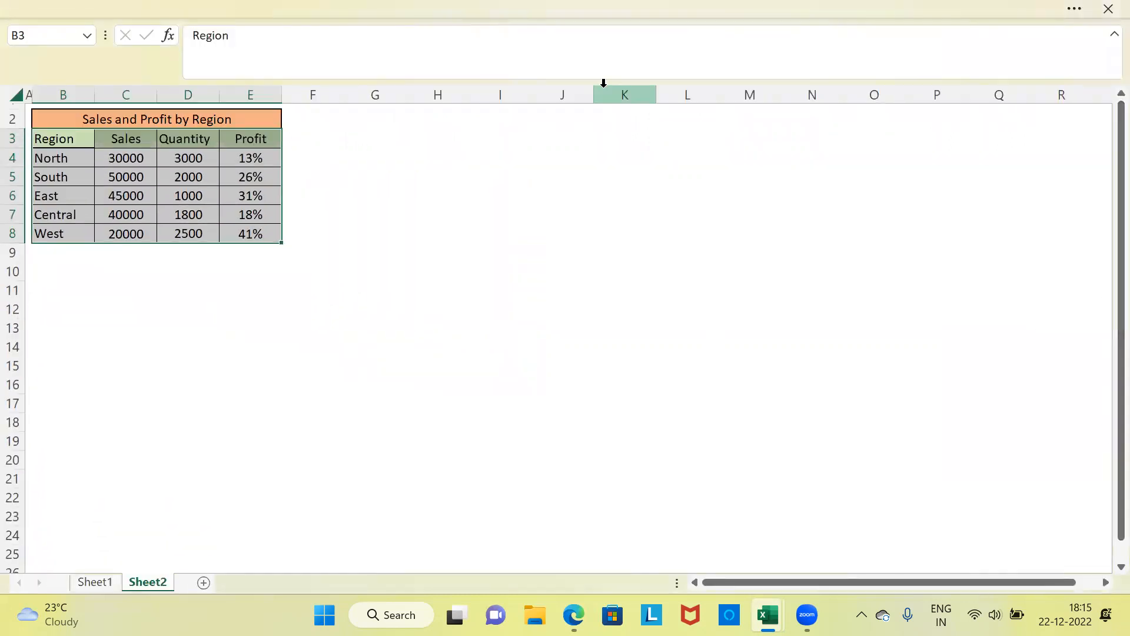
Insert a Clustered Column - Line on Secondary Axis combo chart with Profit as the secondary-axis line, and enlarge the chart
left_click(301, 6)
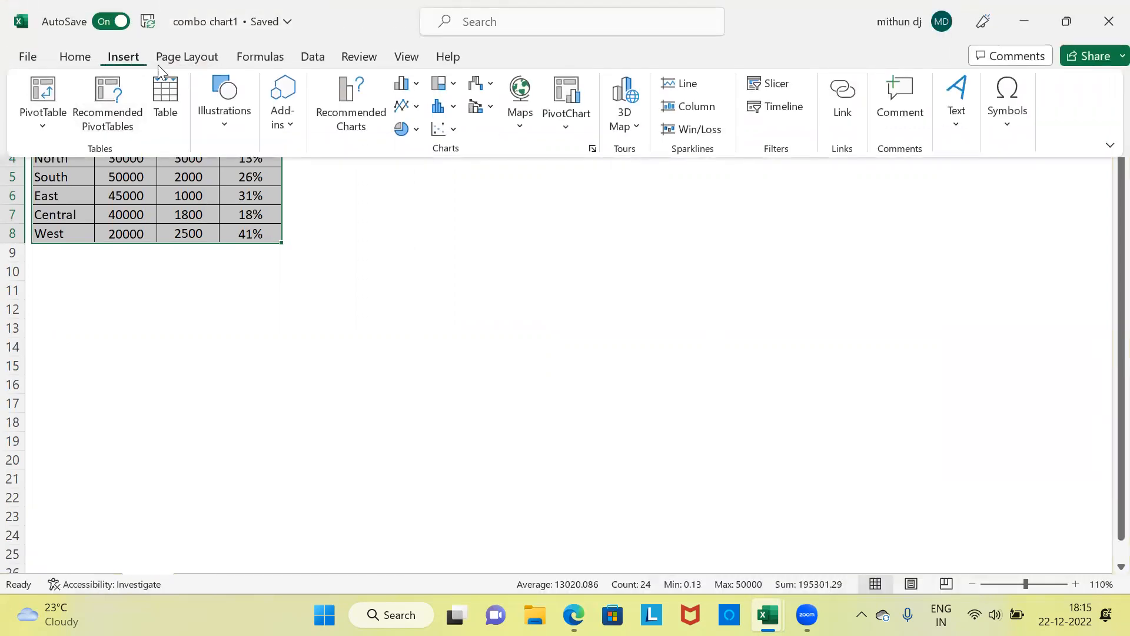
left_click(355, 98)
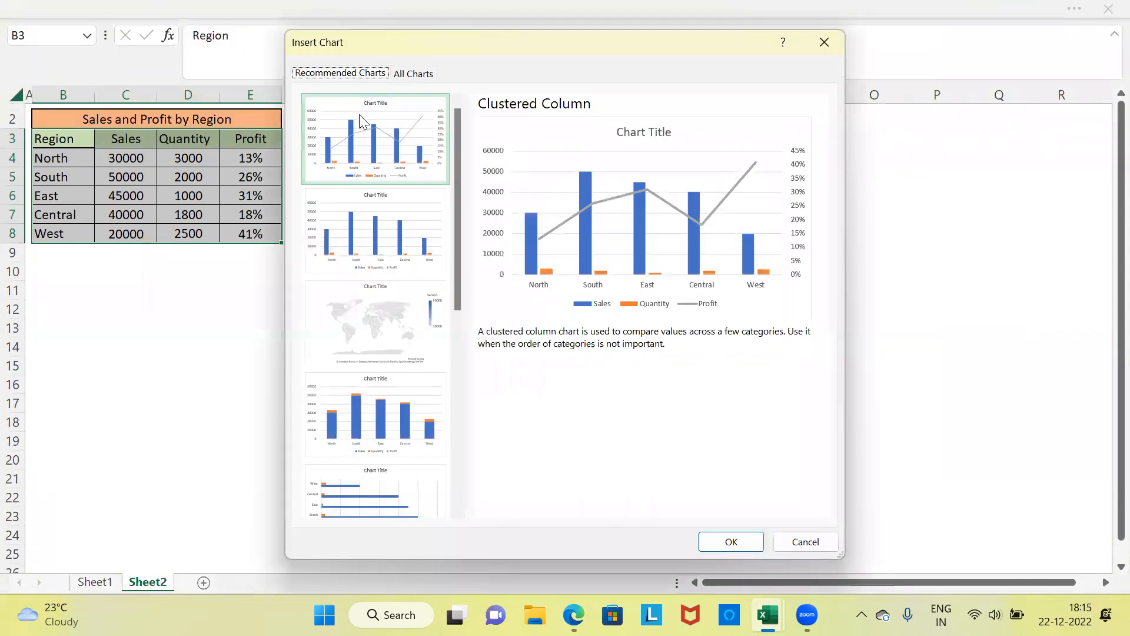
left_click(424, 81)
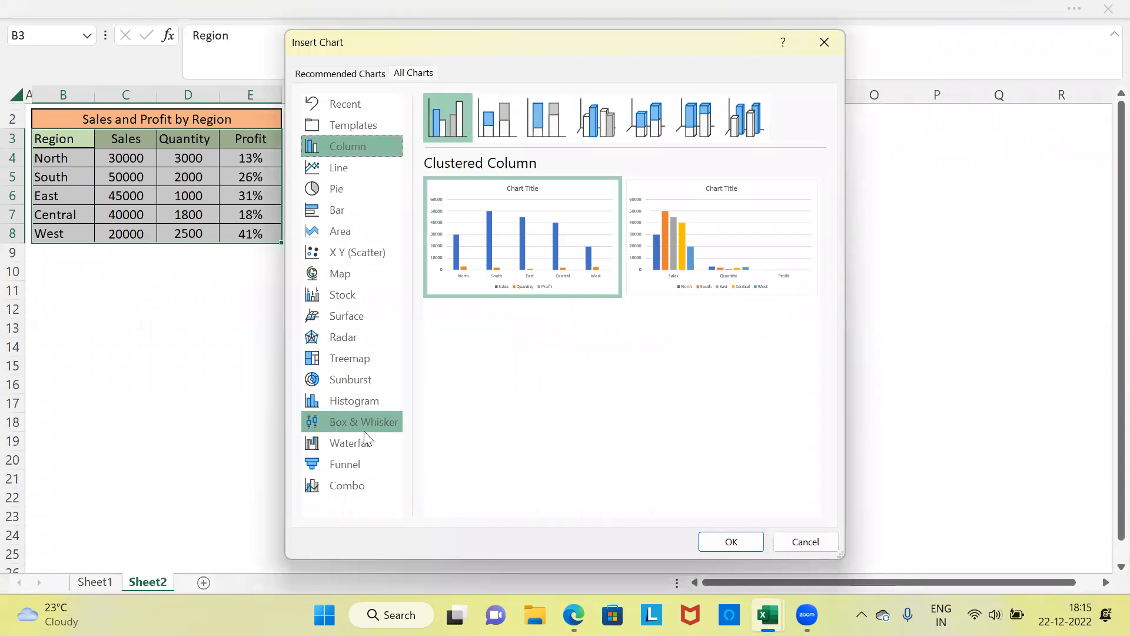
left_click(351, 486)
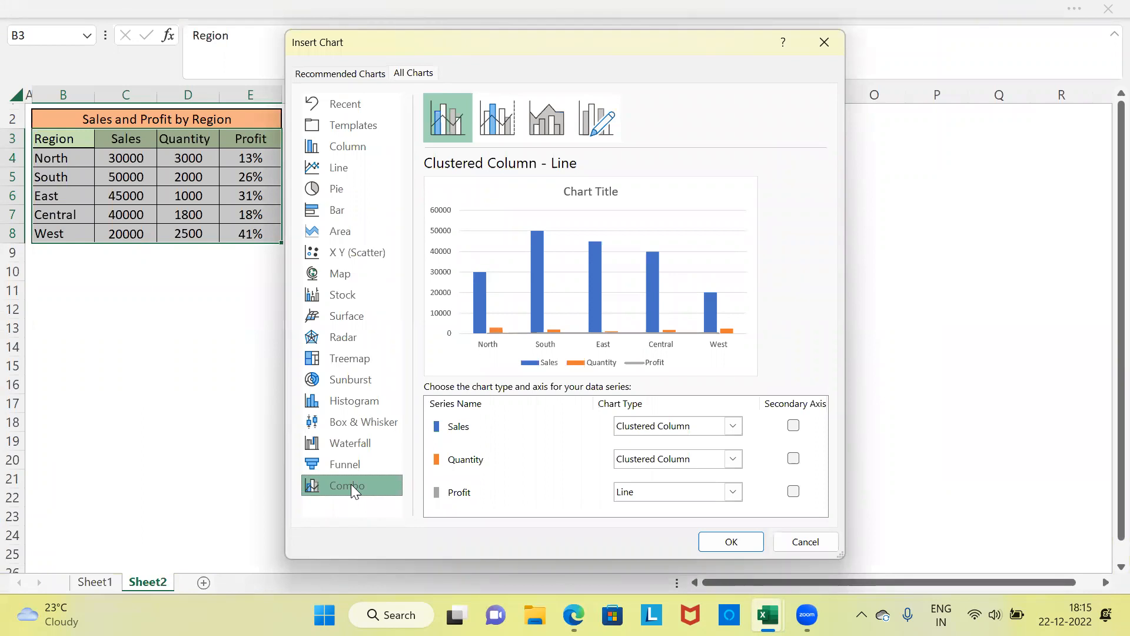
left_click(506, 132)
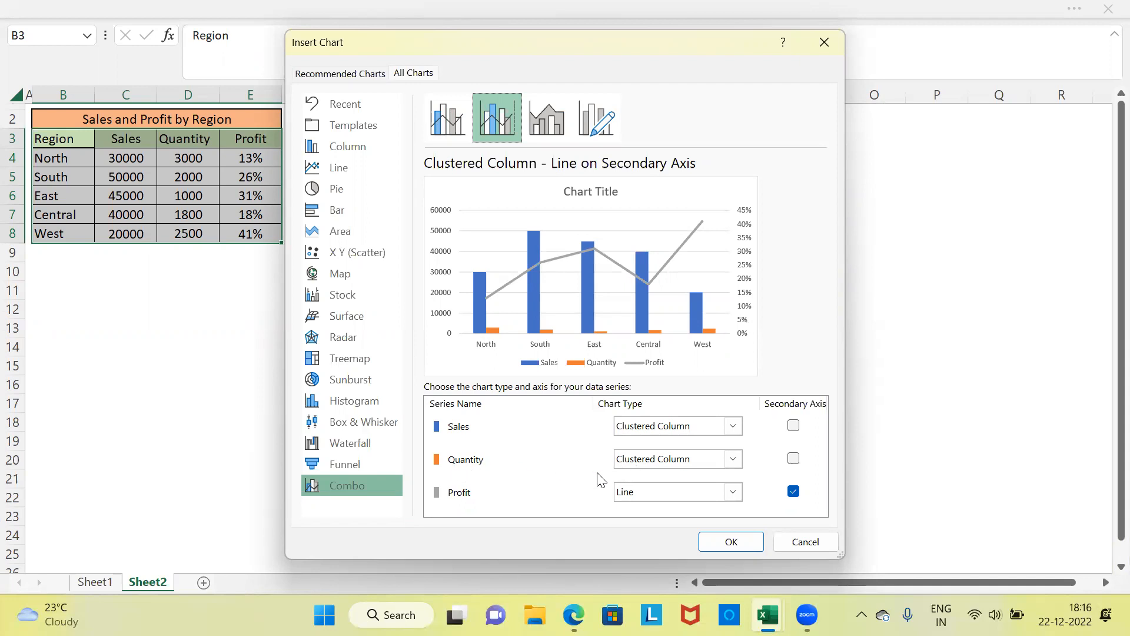
left_click(484, 495)
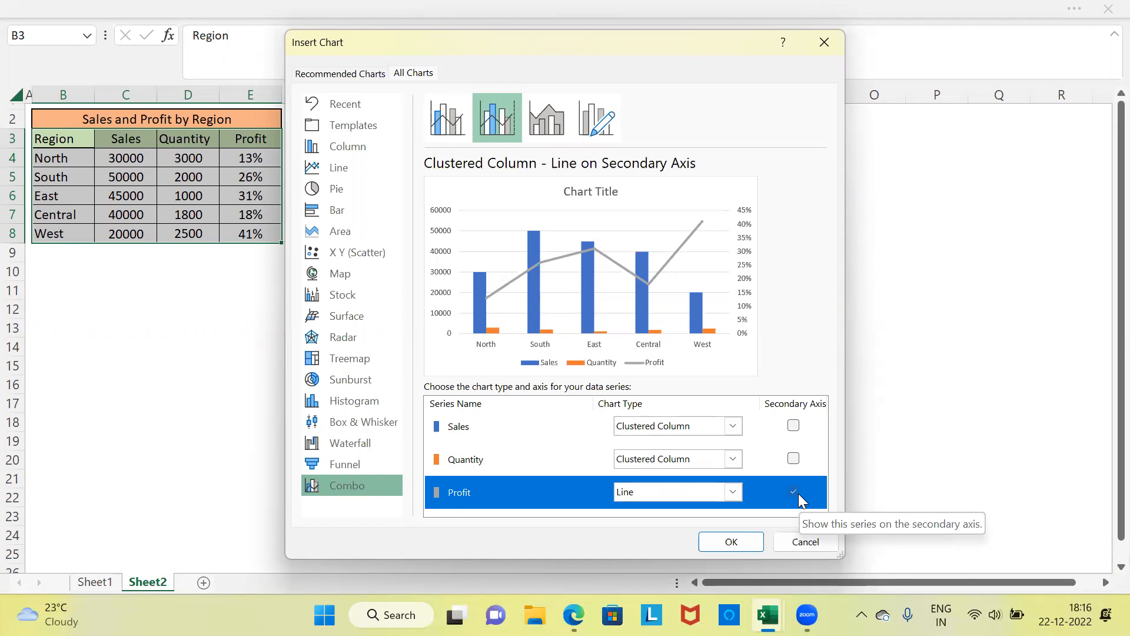
left_click(730, 542)
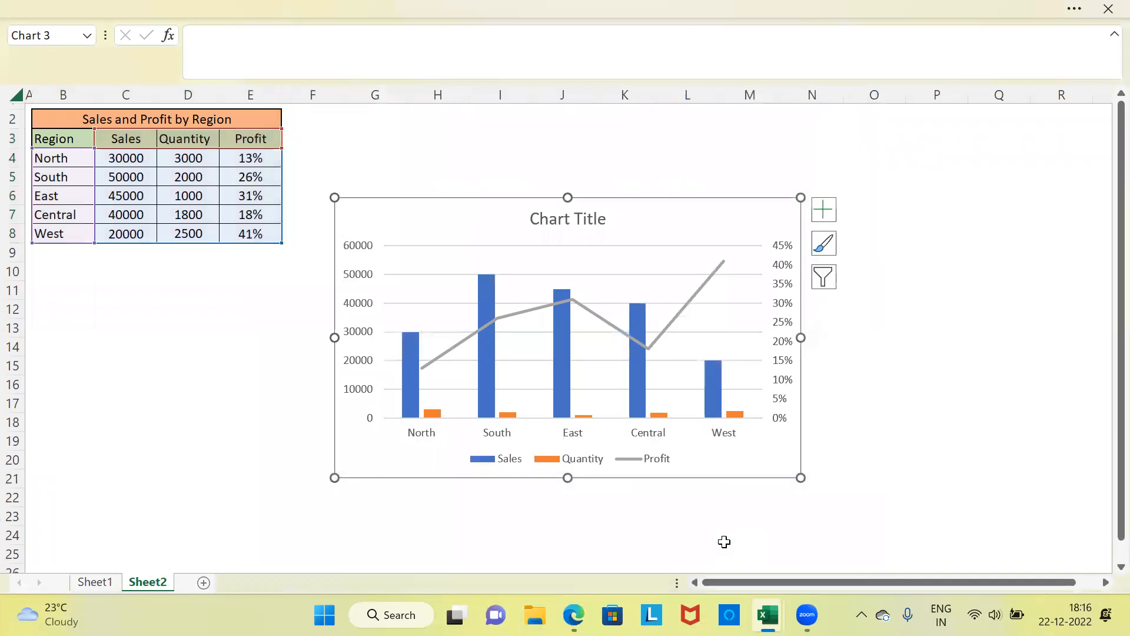
left_click_drag(799, 196, 932, 130)
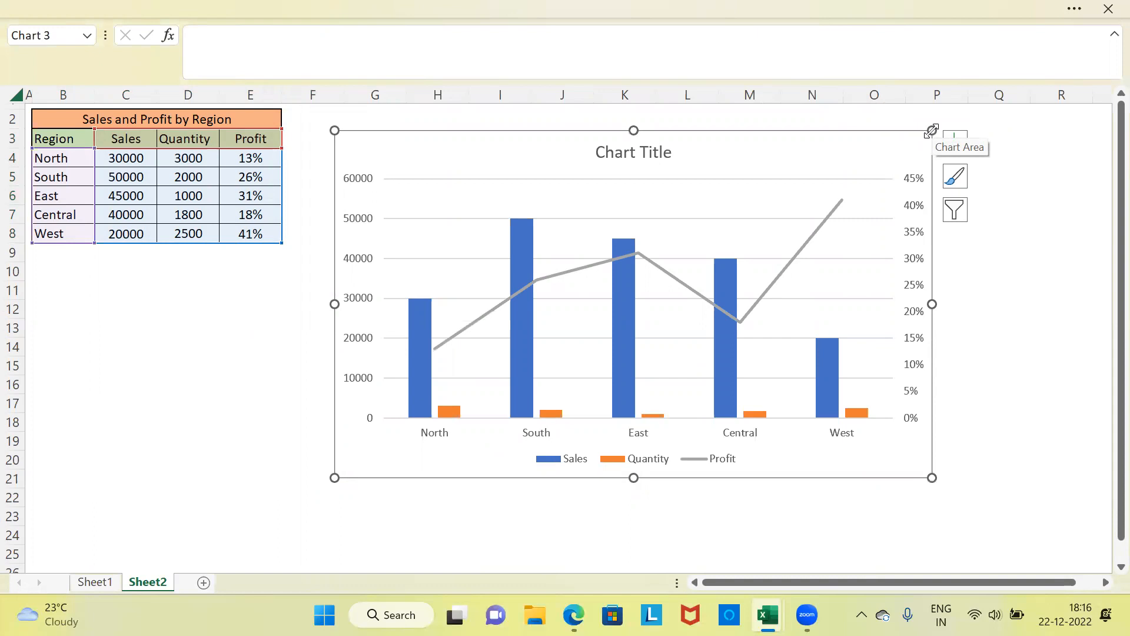
Add data labels, error bars and a trendline to the Quantity series, and show a data table in the chart
left_click(429, 393)
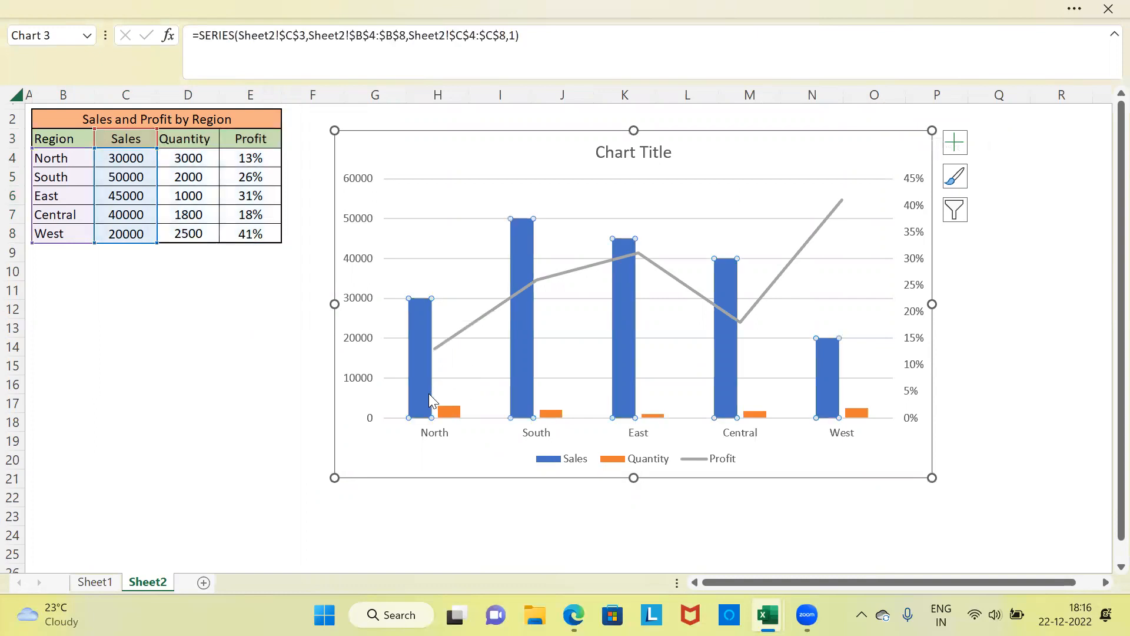
left_click(450, 408)
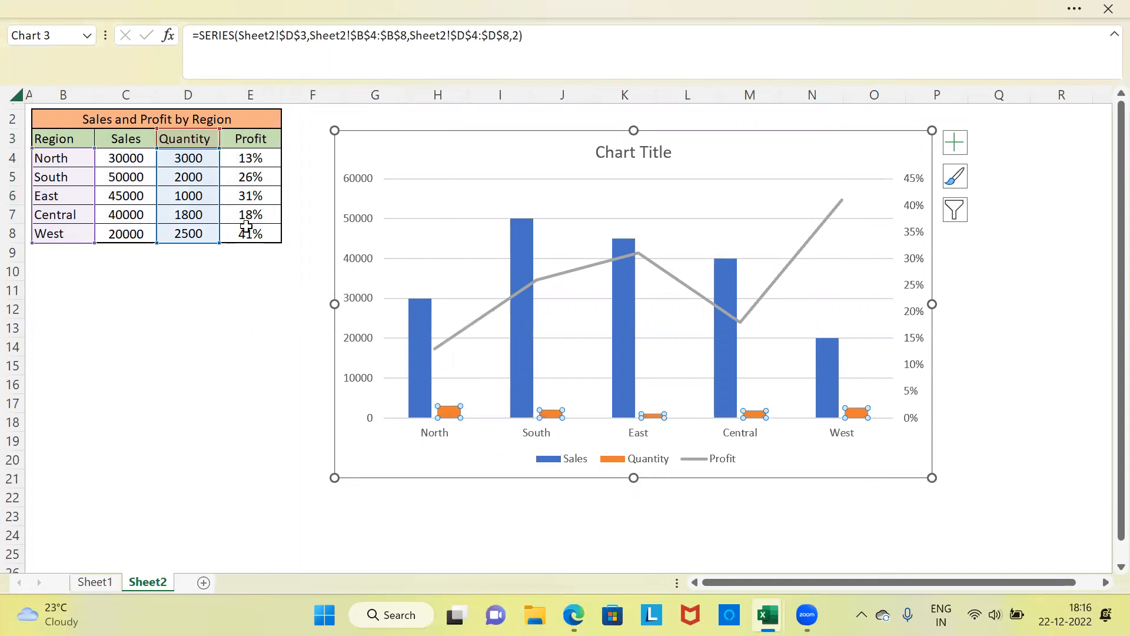
left_click(957, 142)
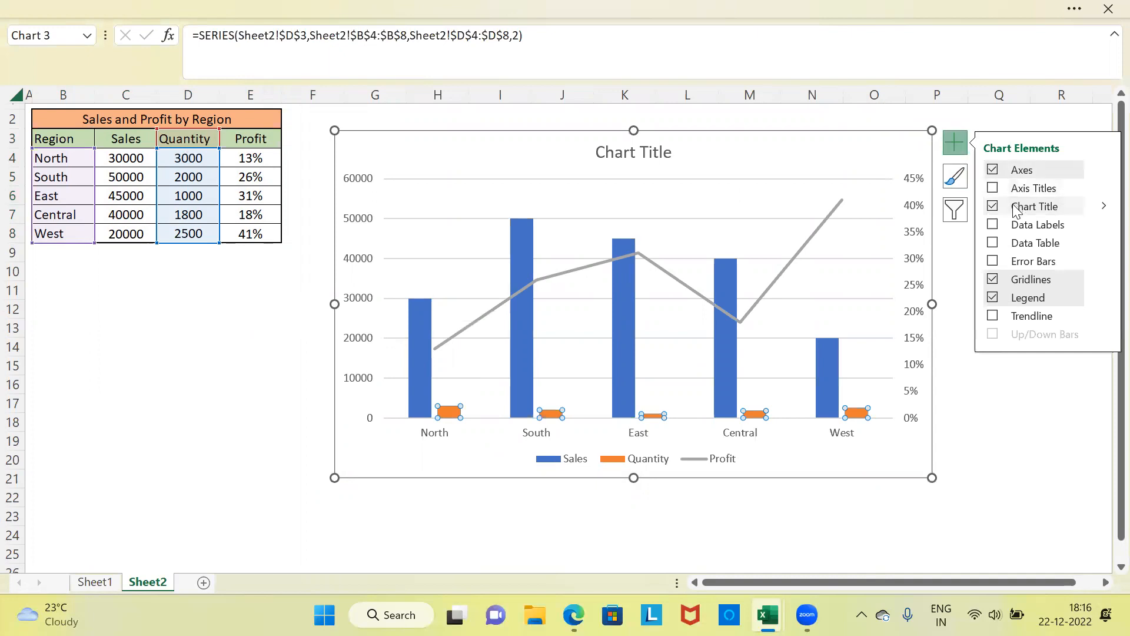
left_click(992, 225)
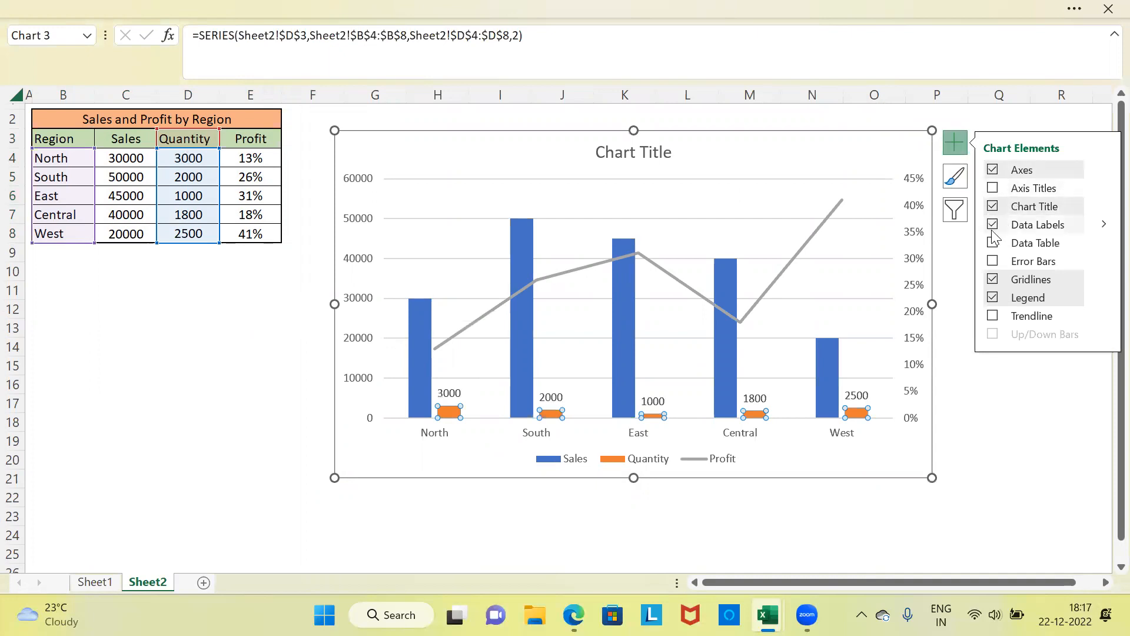
left_click(993, 243)
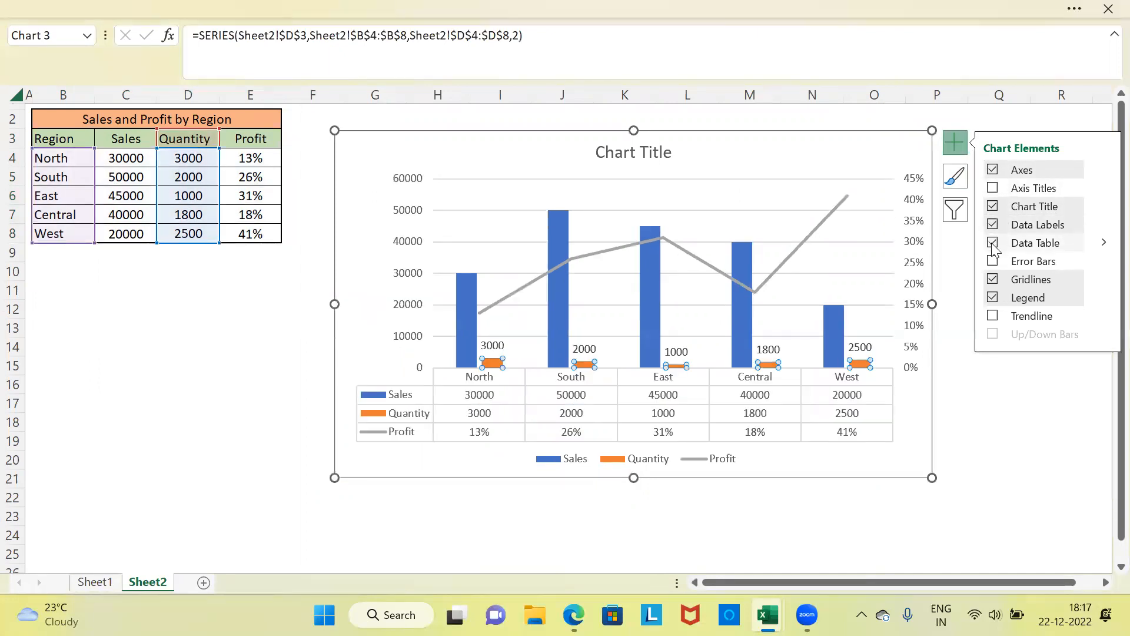
left_click(993, 261)
left_click(994, 316)
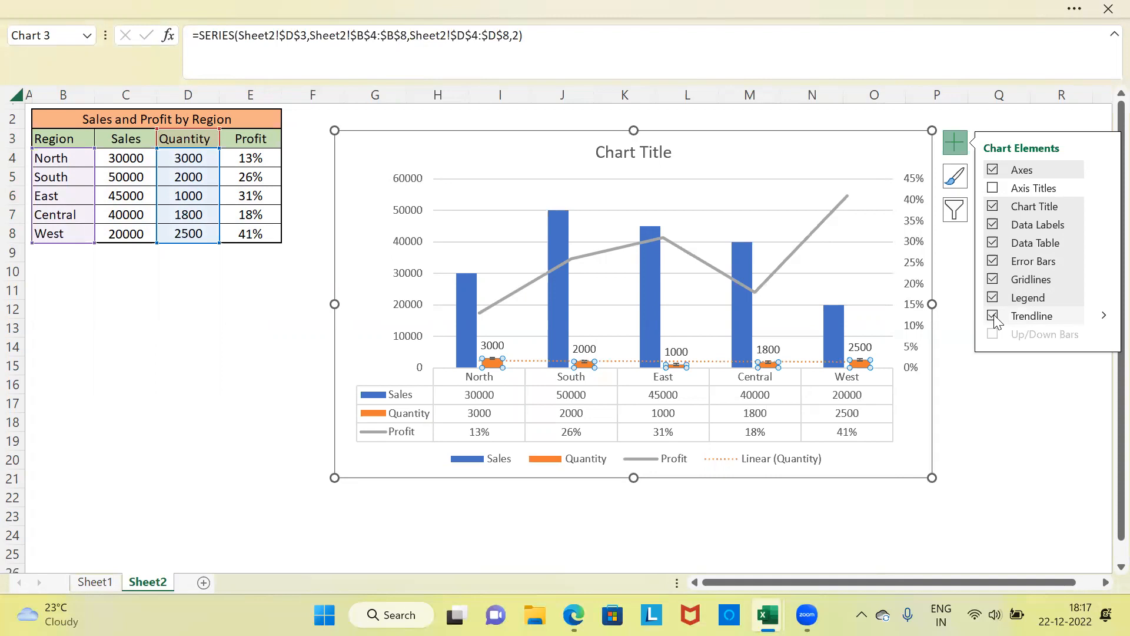
Apply the chart style with the dark grey background to the Sheet2 combo chart and deselect the chart
left_click(958, 183)
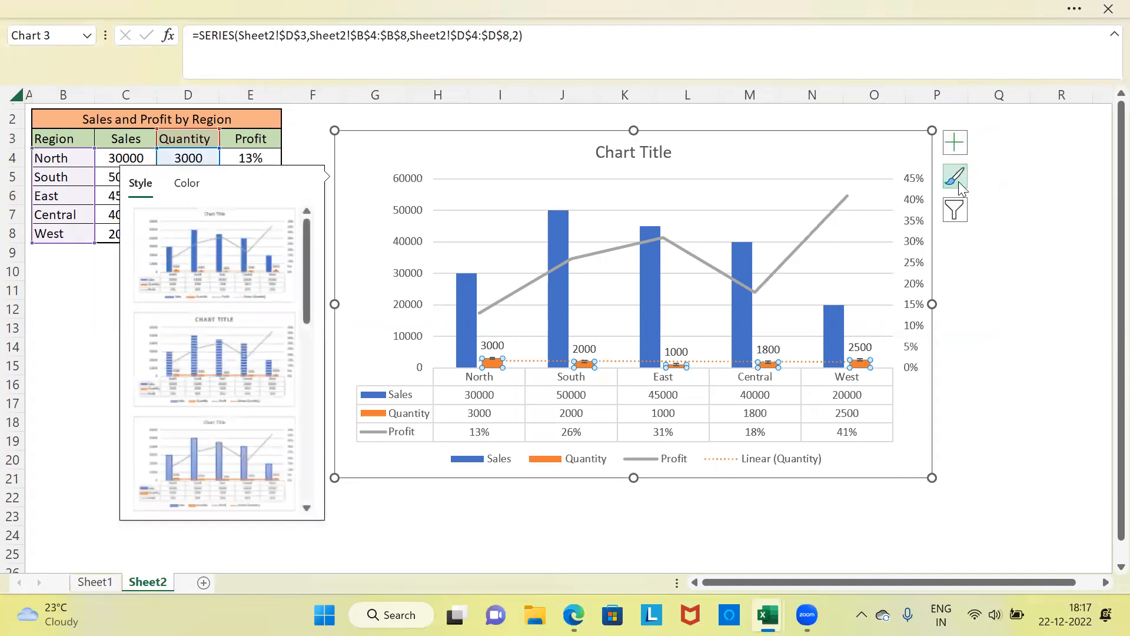
left_click_drag(308, 266, 297, 412)
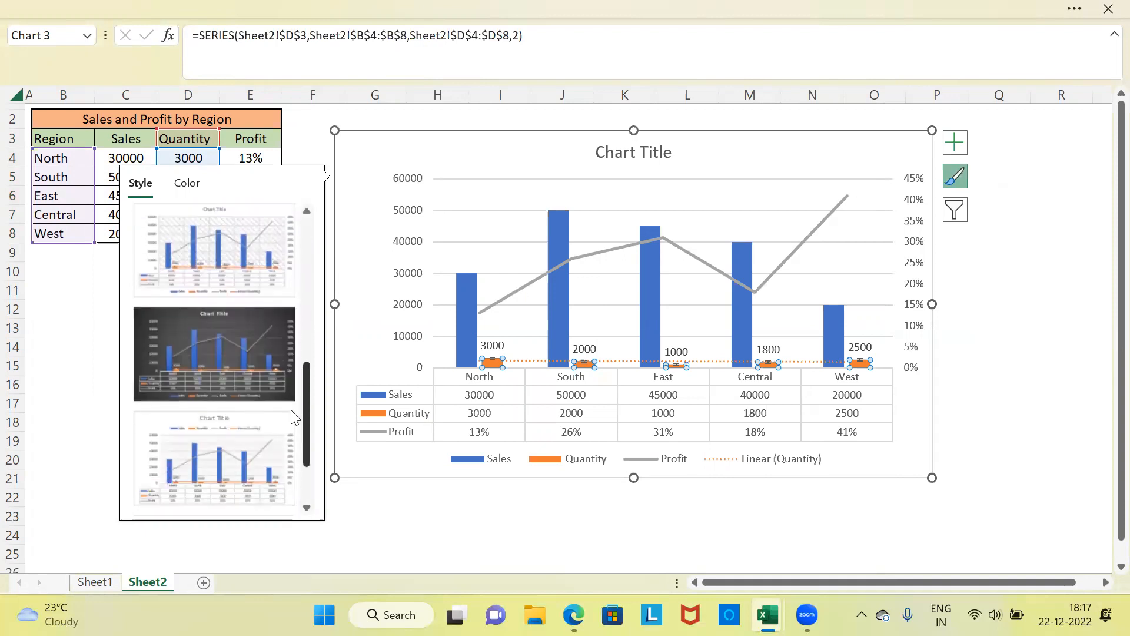
left_click(230, 352)
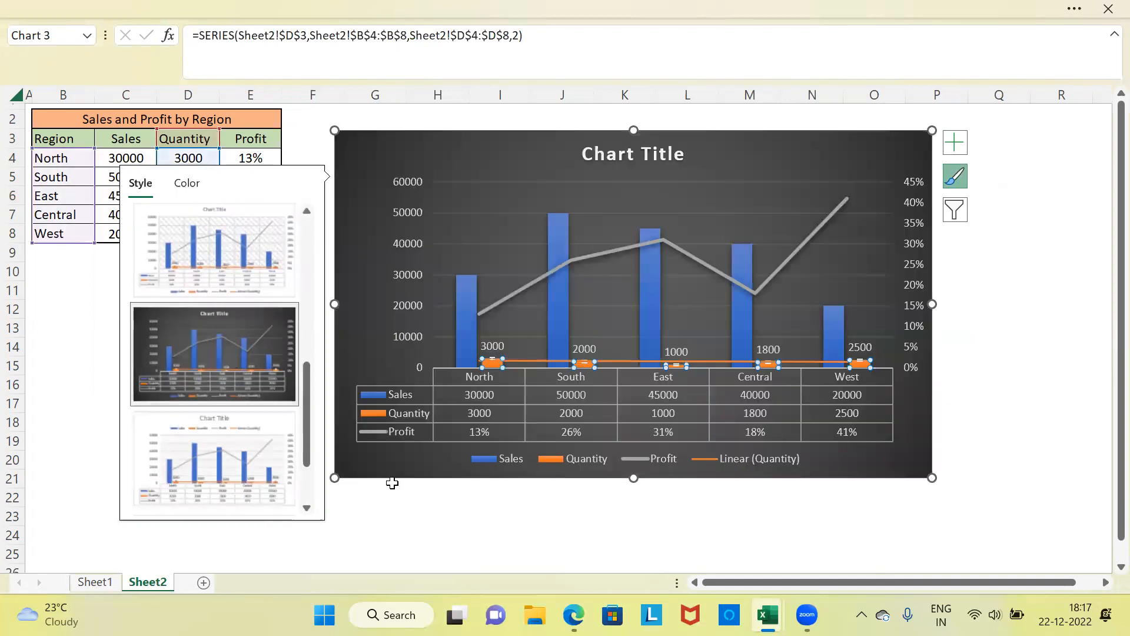
left_click(465, 546)
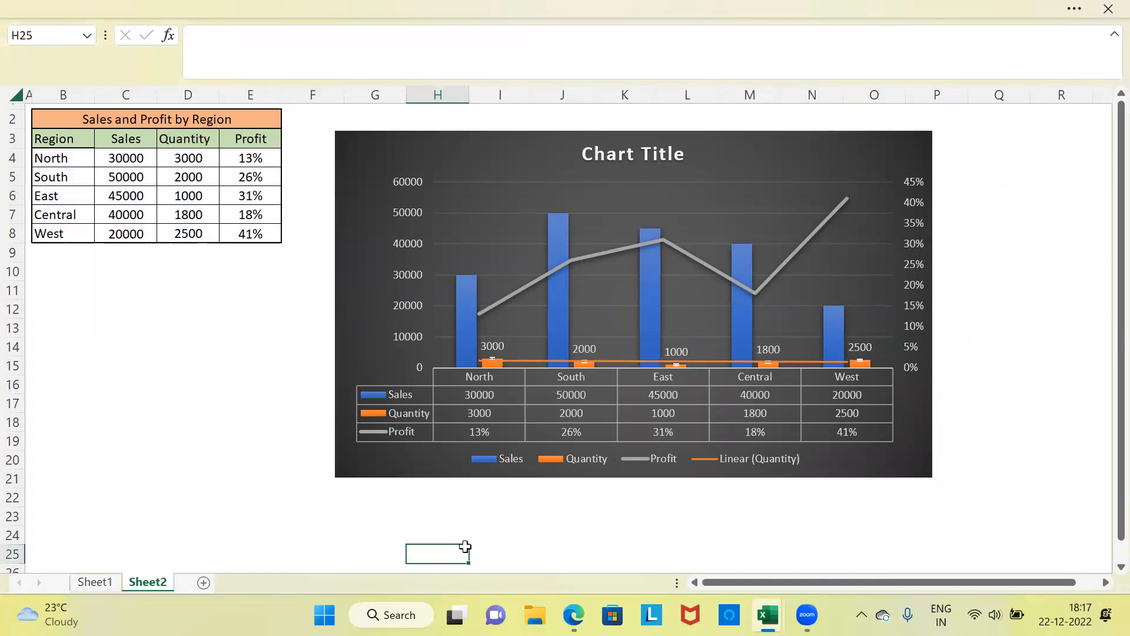